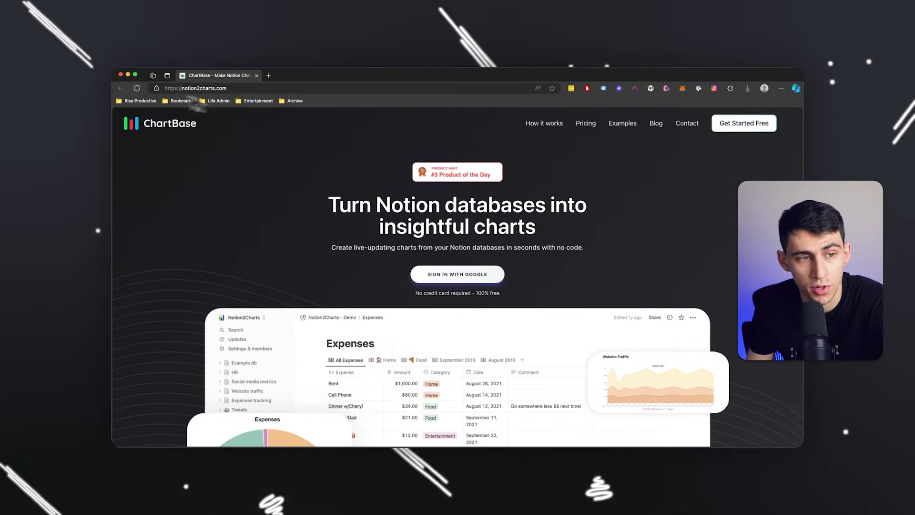
# - Get started with ChartBase for free and connect the Notion workspace, allowing access to the Running Log page
pyautogui.scroll(-5, 553, 183)
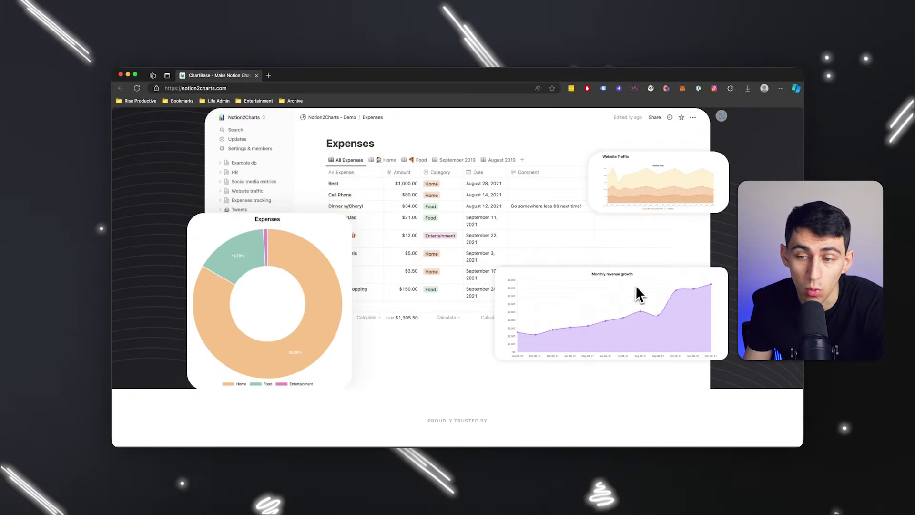
pyautogui.scroll(5, 637, 287)
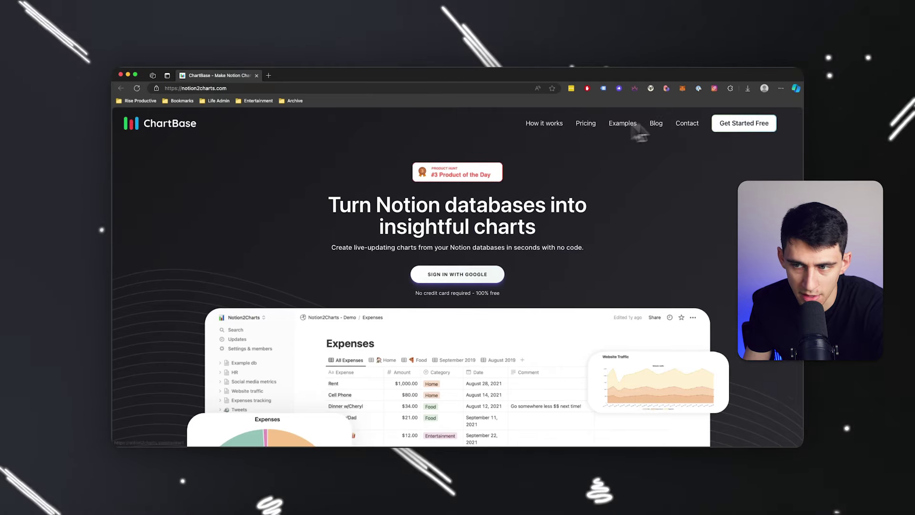
pyautogui.click(740, 128)
pyautogui.scroll(-2, 460, 250)
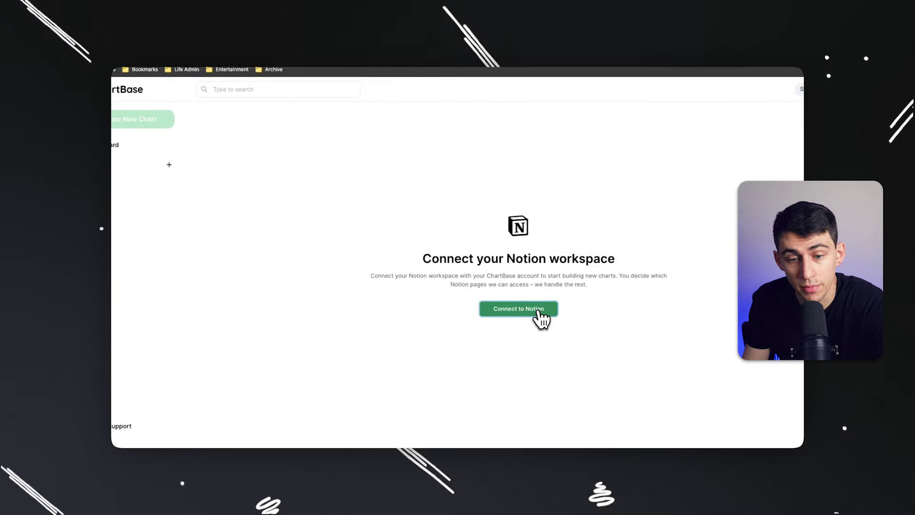
pyautogui.click(539, 310)
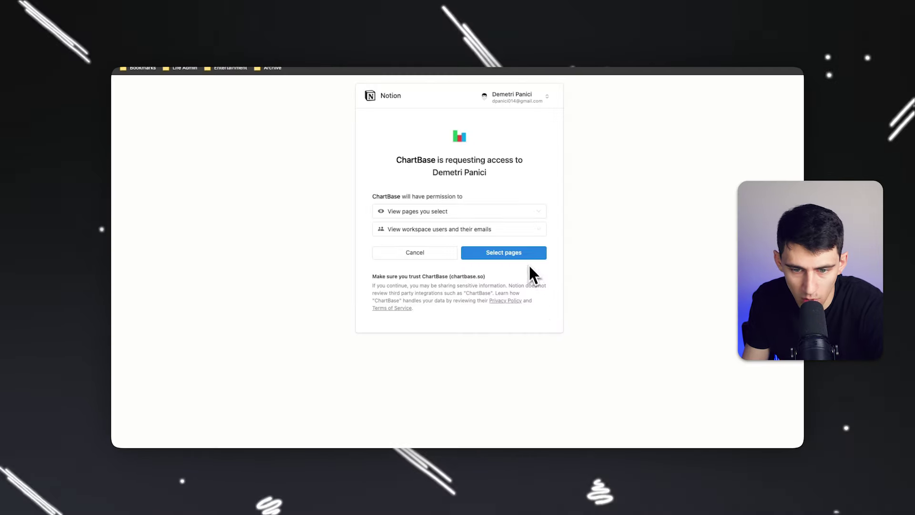
pyautogui.click(525, 254)
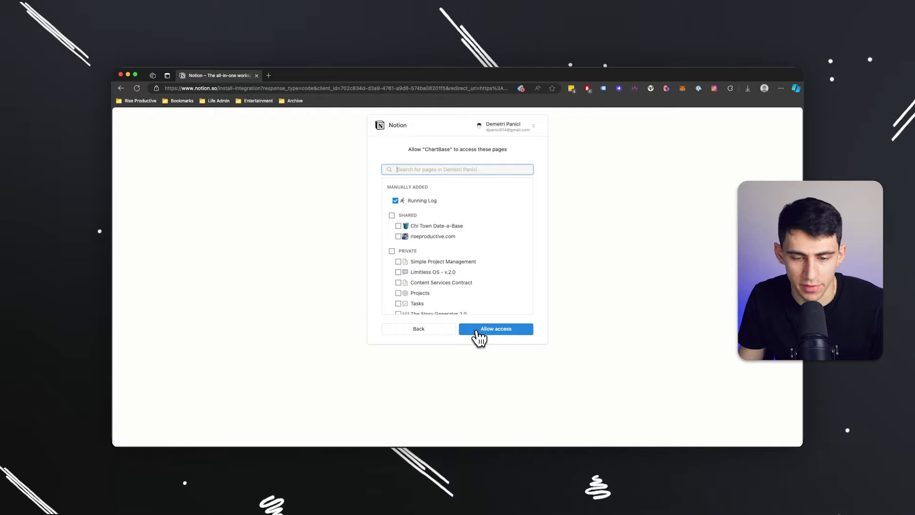
pyautogui.click(477, 331)
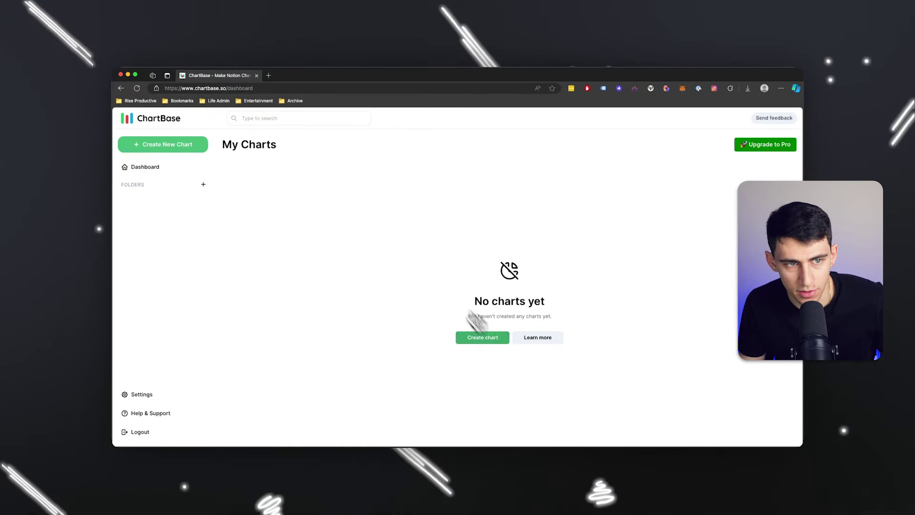
pyautogui.click(488, 338)
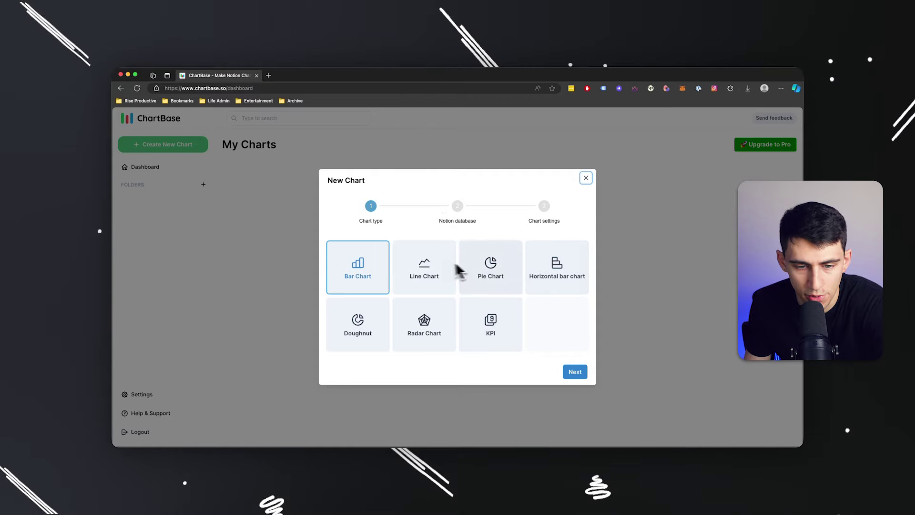
pyautogui.click(445, 283)
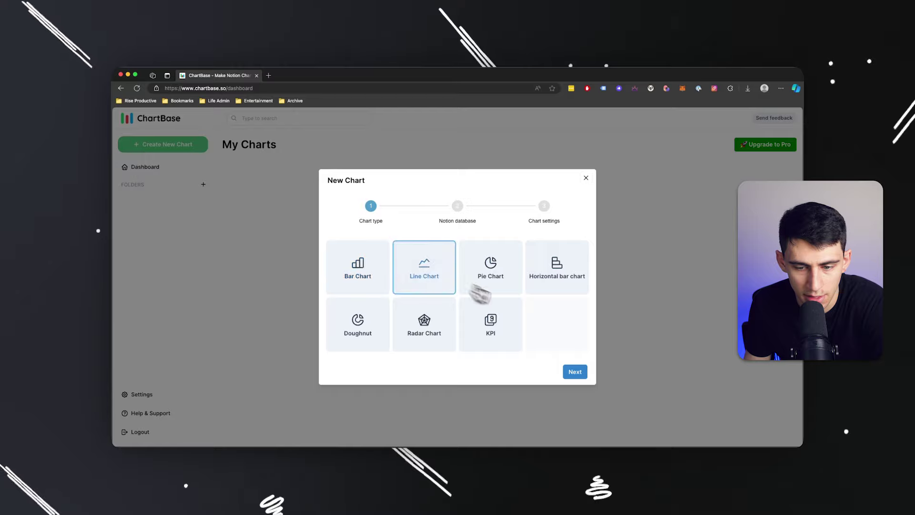
pyautogui.click(576, 372)
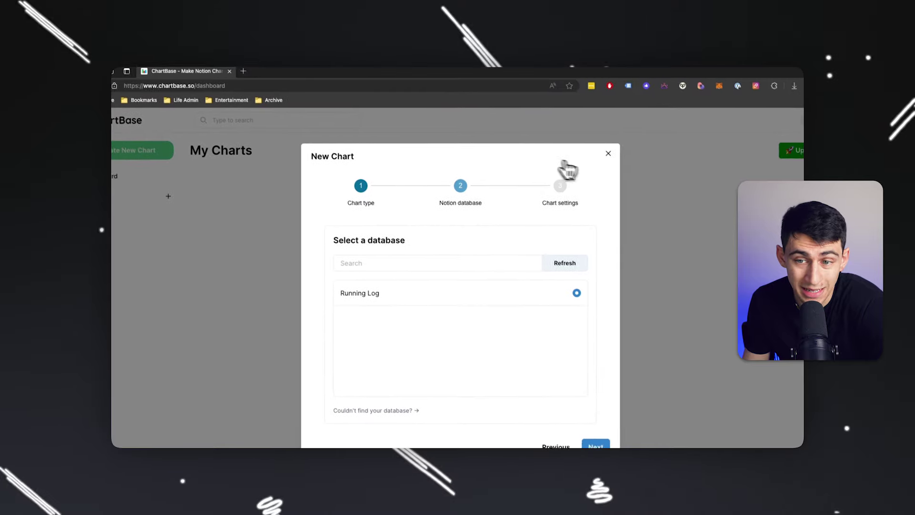
pyautogui.click(607, 153)
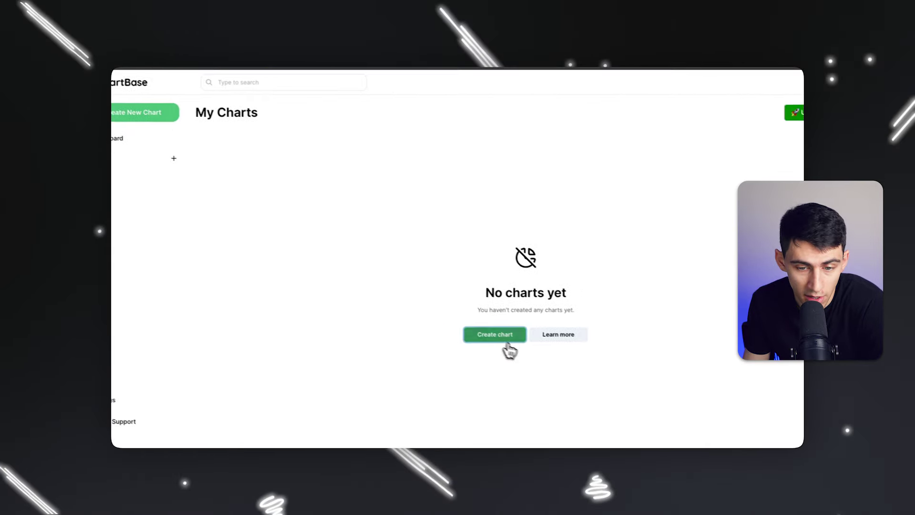
# - Start a new line chart that uses the Running Log database
pyautogui.click(506, 340)
pyautogui.click(388, 258)
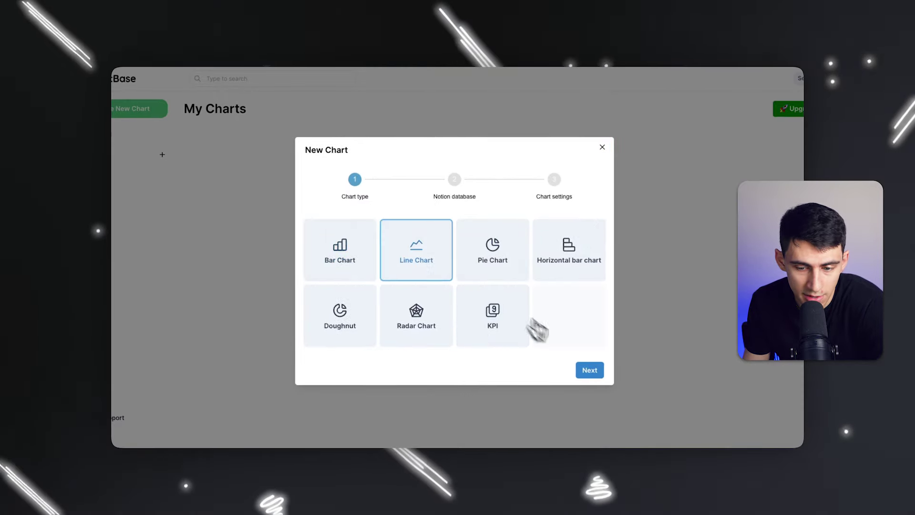
pyautogui.click(583, 370)
pyautogui.click(414, 258)
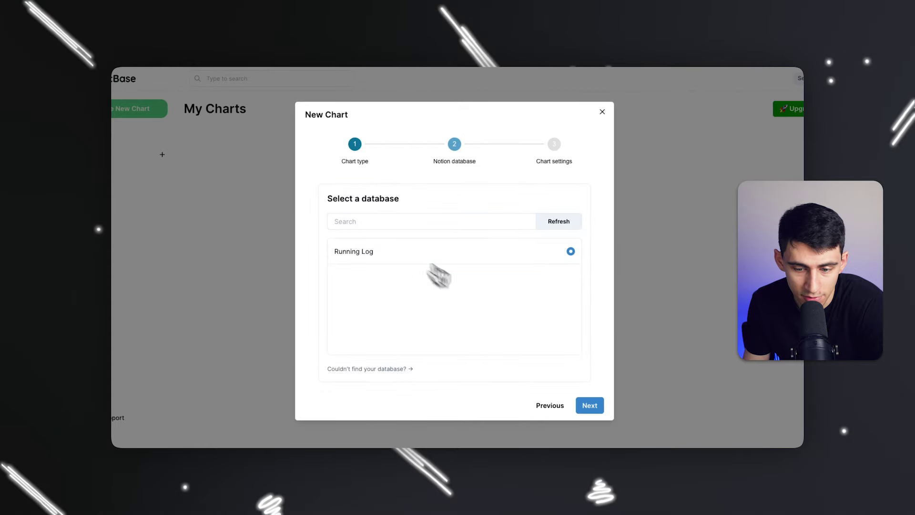
pyautogui.click(587, 404)
# - Set the new chart's X axis to Day and its Y axis to Distance (Meters), and create it
pyautogui.click(513, 291)
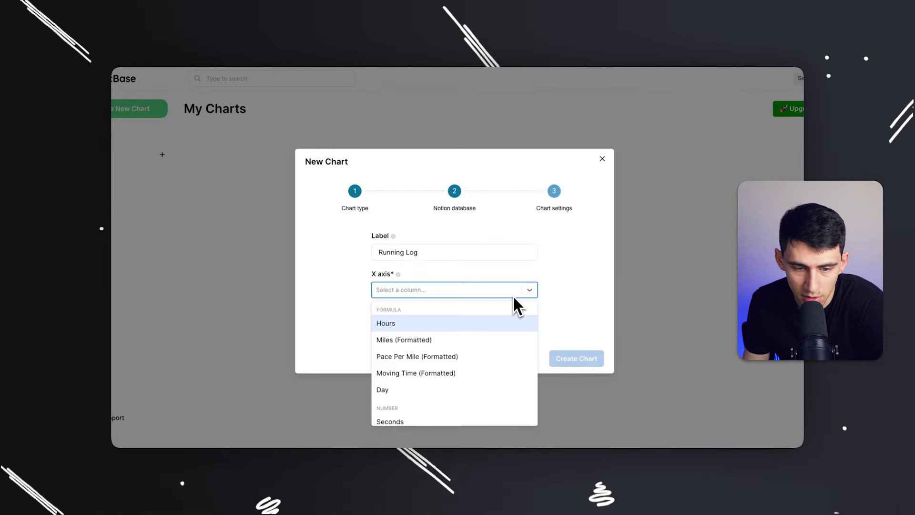
pyautogui.click(354, 301)
pyautogui.click(475, 329)
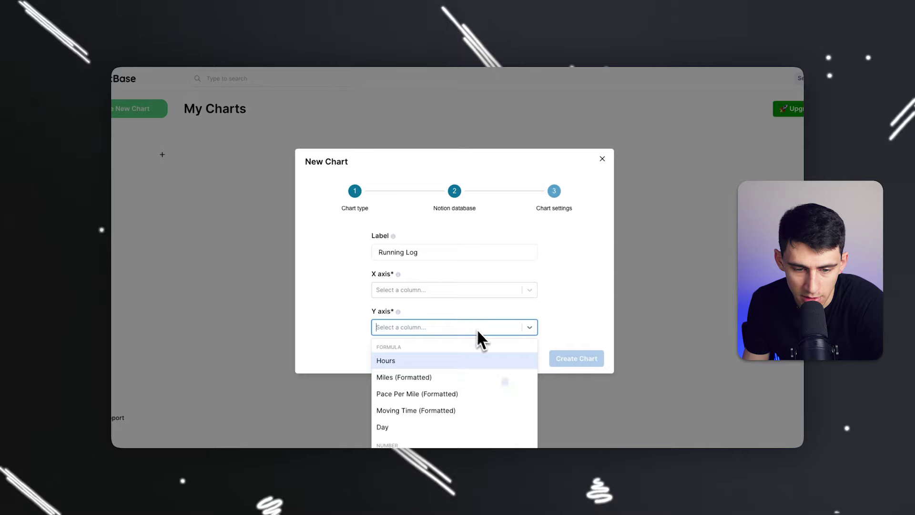
pyautogui.scroll(-3, 445, 373)
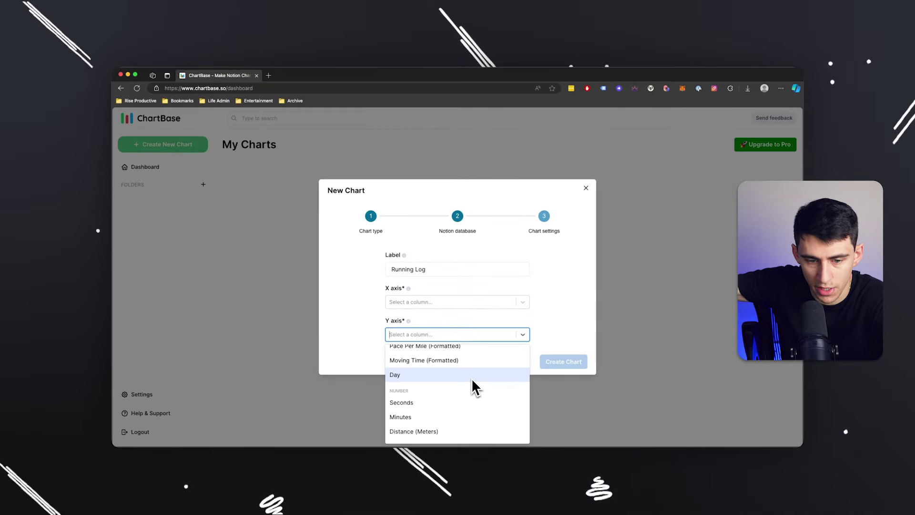
pyautogui.click(470, 302)
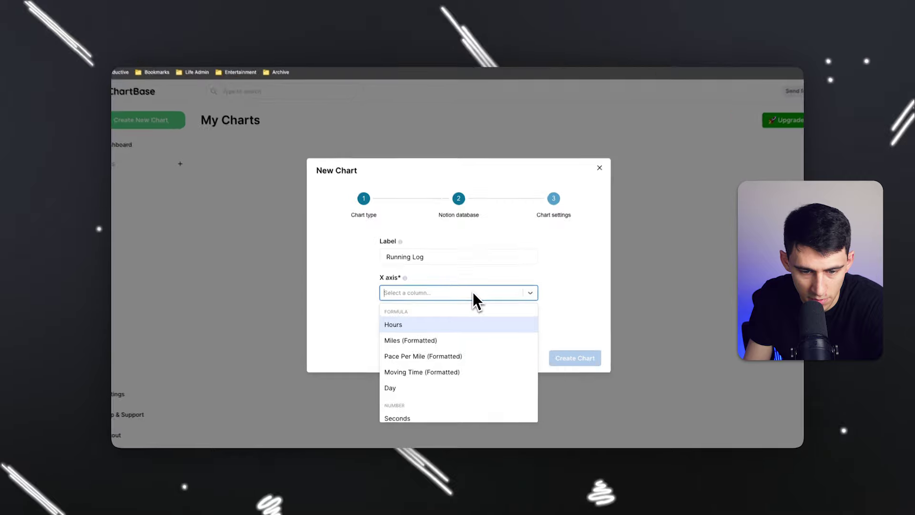
pyautogui.click(417, 389)
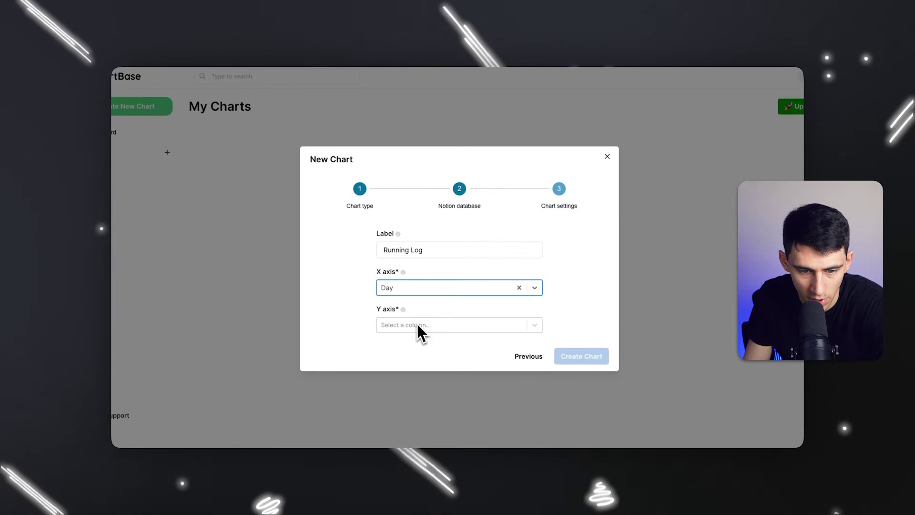
pyautogui.click(417, 326)
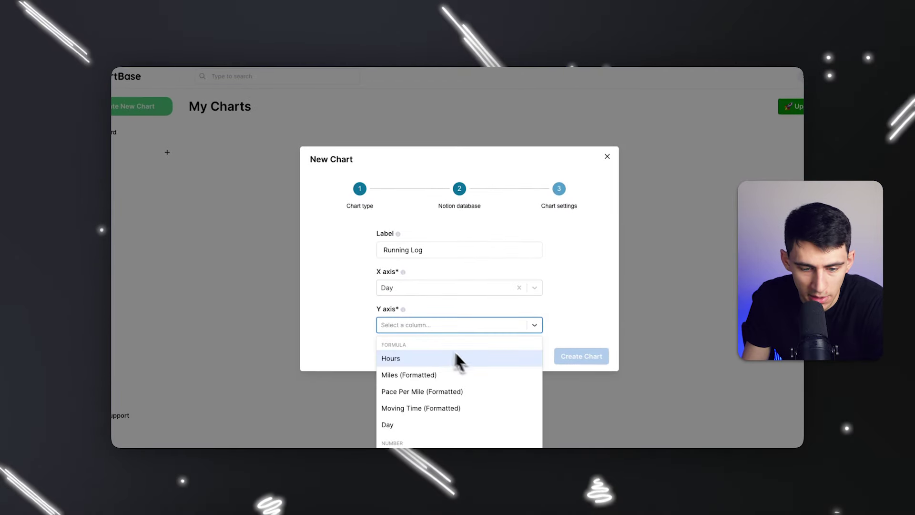
pyautogui.scroll(-5, 482, 364)
pyautogui.click(491, 431)
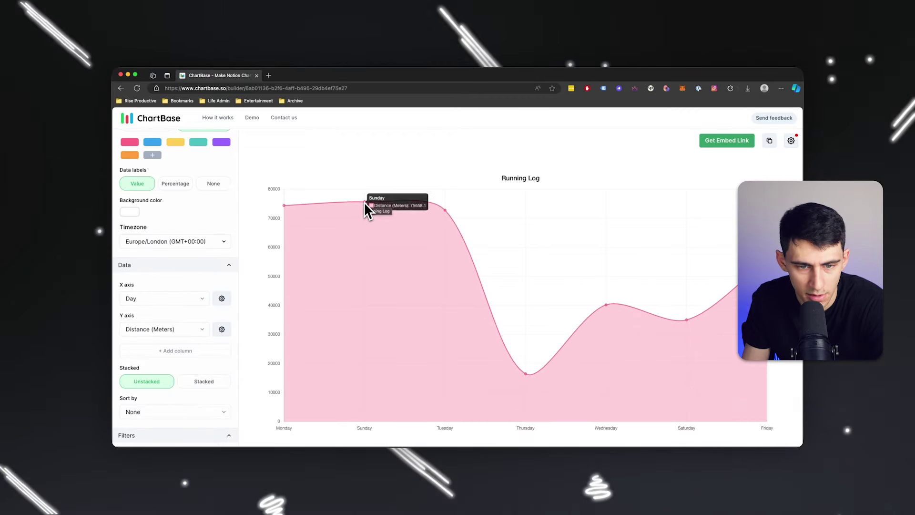
# - Change the chart's Y axis to Miles, checking the run entry's properties in Notion
pyautogui.click(155, 333)
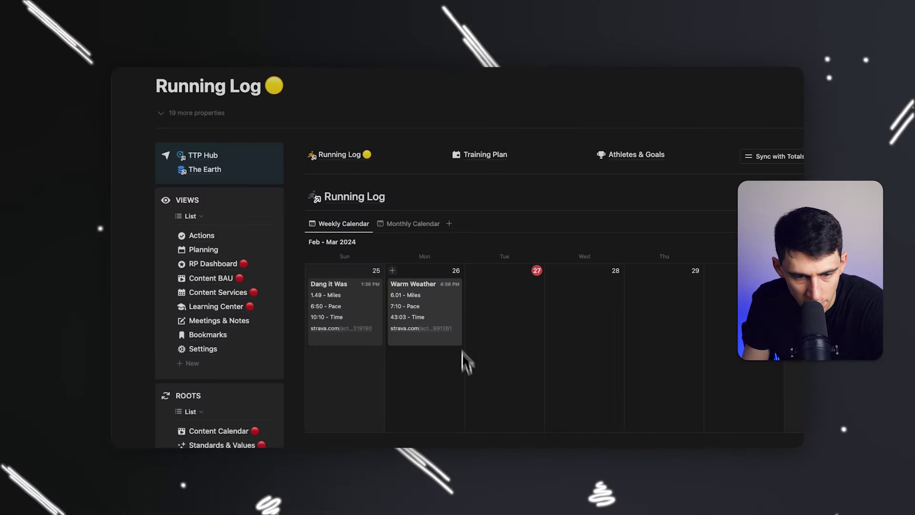
pyautogui.click(462, 361)
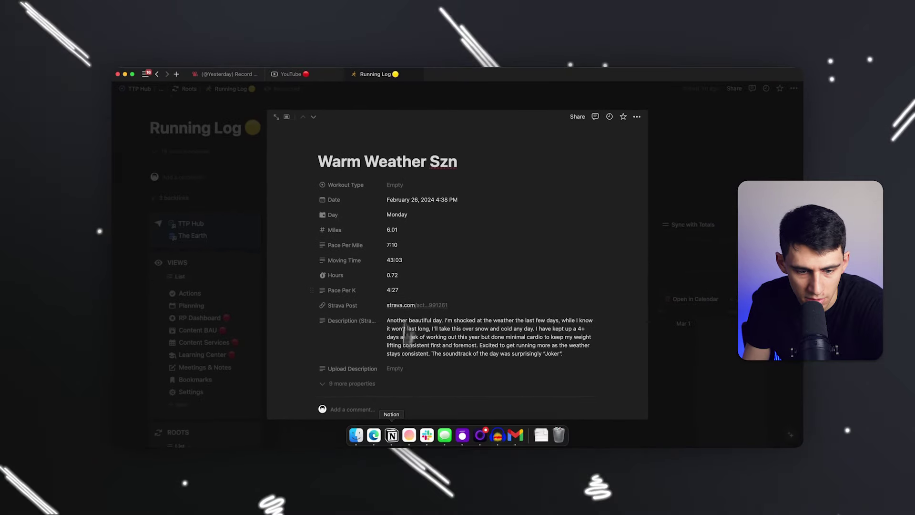
pyautogui.click(375, 435)
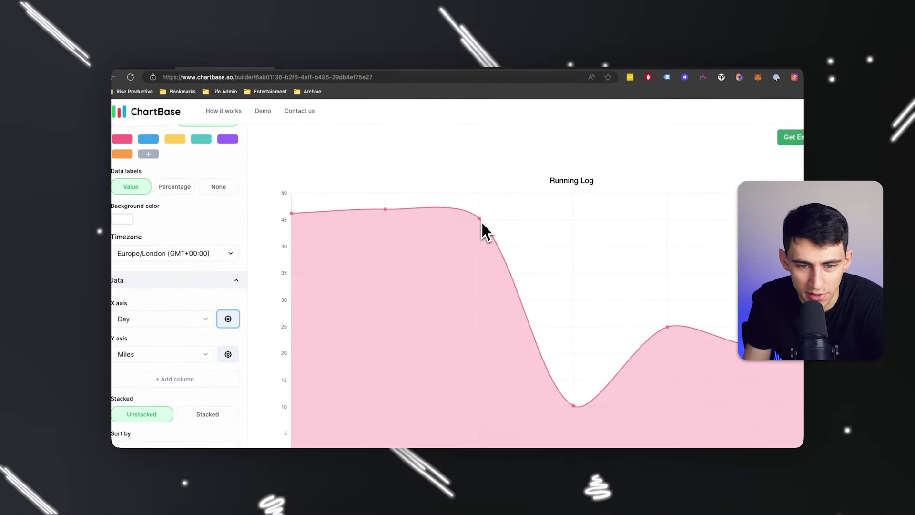
pyautogui.scroll(2, 200, 230)
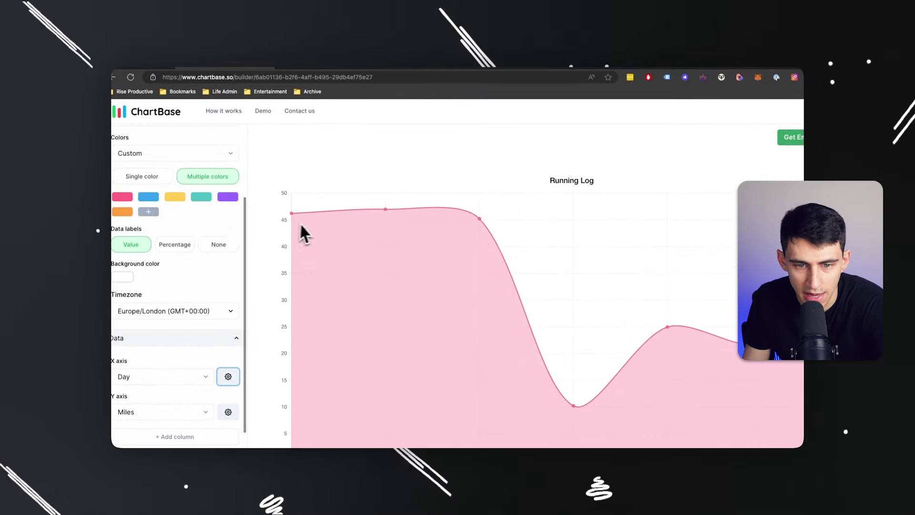
# - In Notion, duplicate the run entry's Day property as Month and set its formula to formatDate(Date, "MMMM")
pyautogui.click(404, 434)
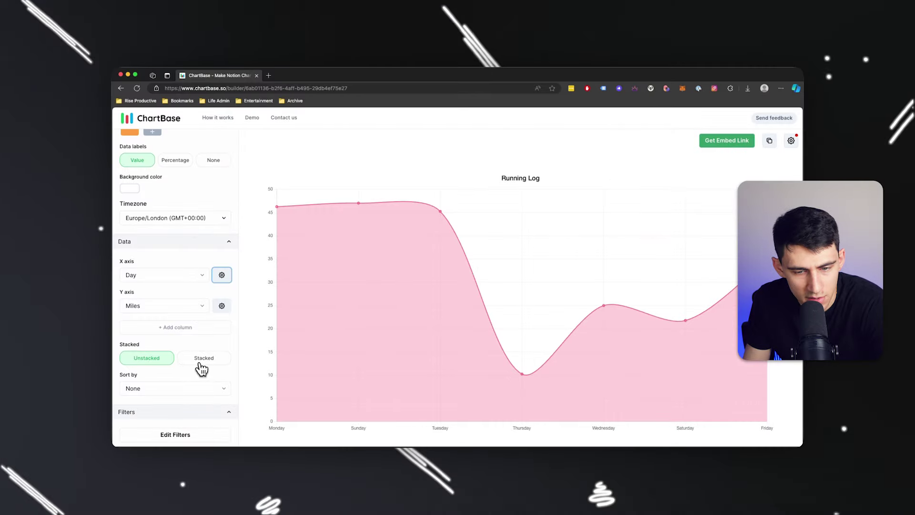
pyautogui.click(204, 358)
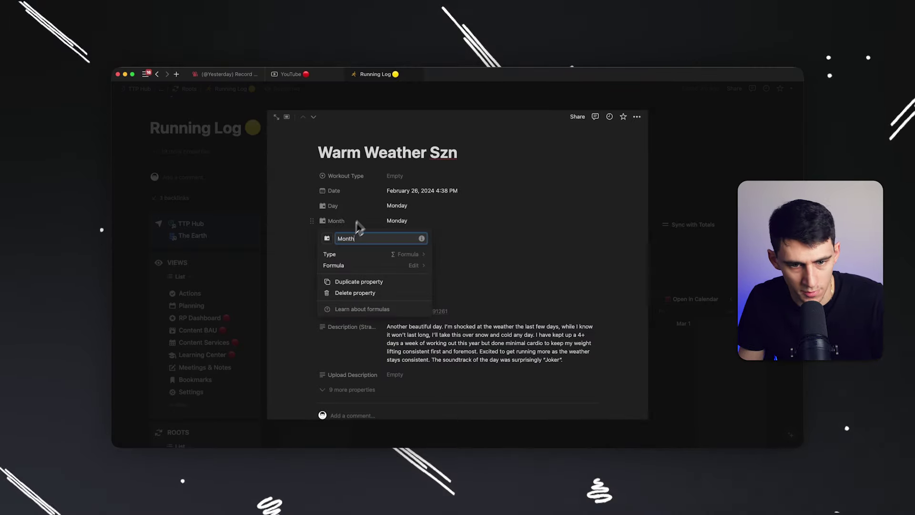
pyautogui.click(401, 220)
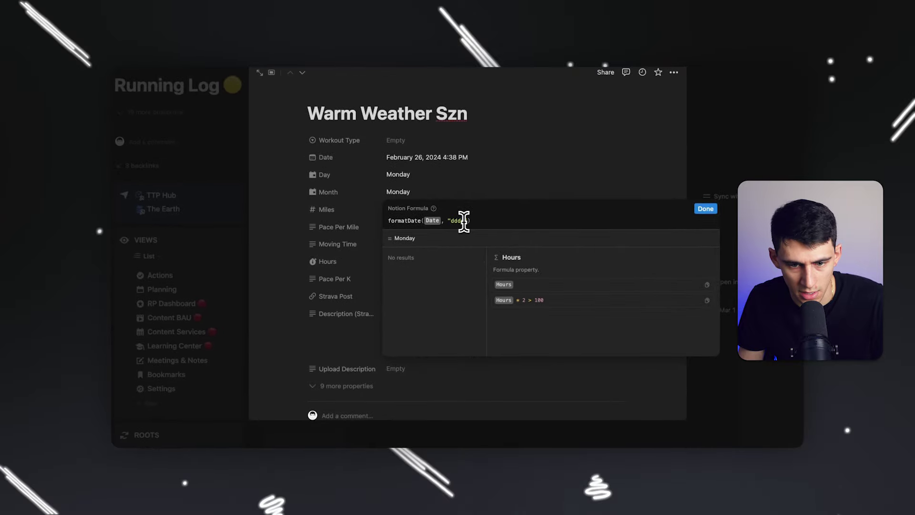
pyautogui.doubleClick(454, 220)
pyautogui.write('MMMM')
pyautogui.press('Return')
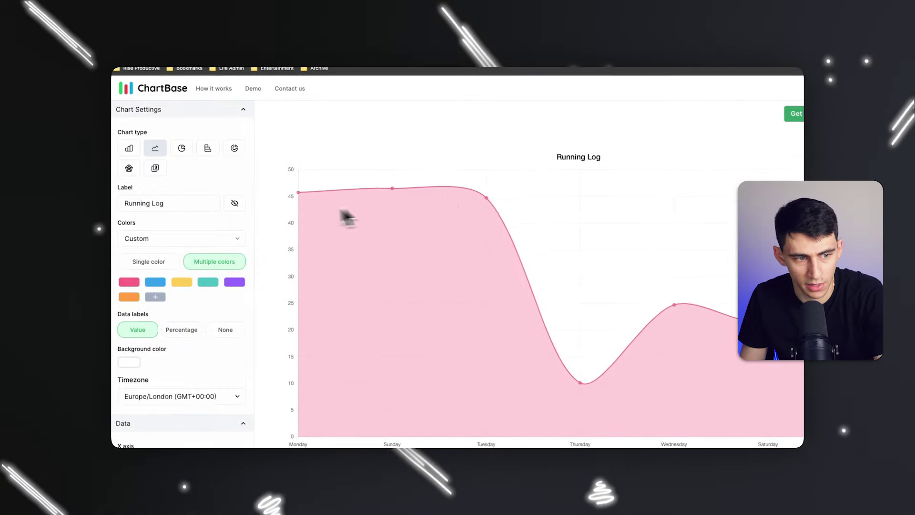
# - Switch back to ChartBase and set the chart's X axis to Month
pyautogui.scroll(-2, 185, 378)
pyautogui.click(200, 382)
pyautogui.click(196, 369)
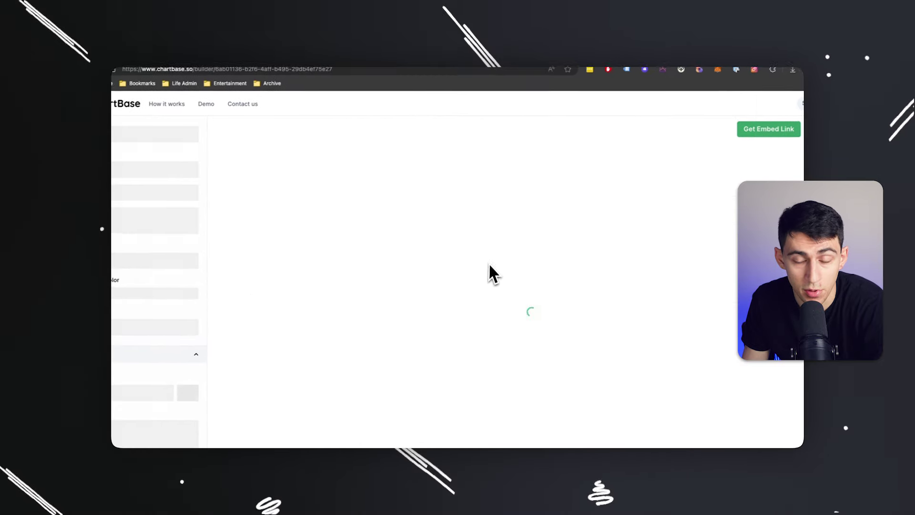
# - Sort the chart's data in ascending order
pyautogui.scroll(-1, 141, 374)
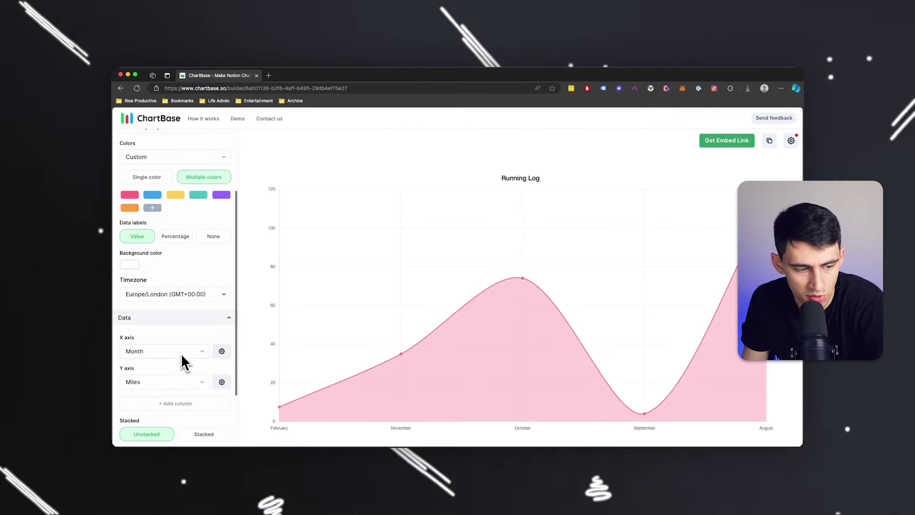
pyautogui.scroll(-2, 214, 349)
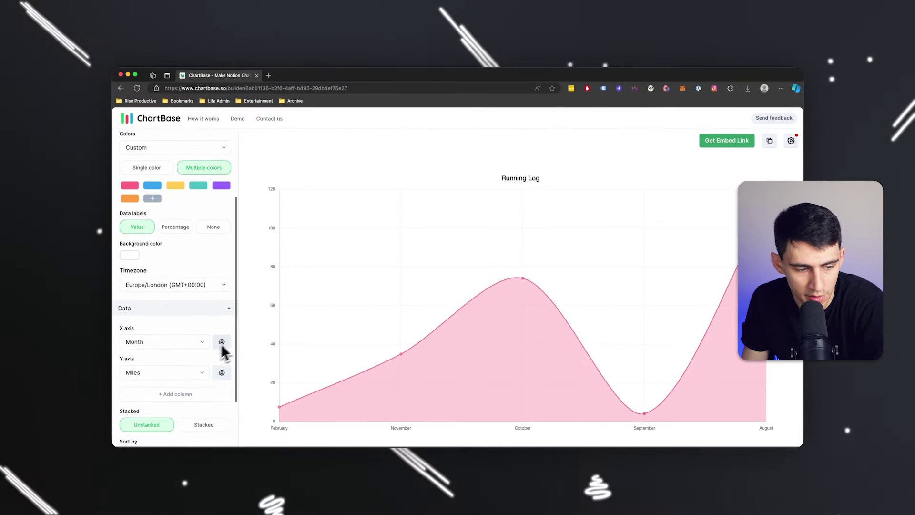
pyautogui.click(171, 419)
pyautogui.click(164, 439)
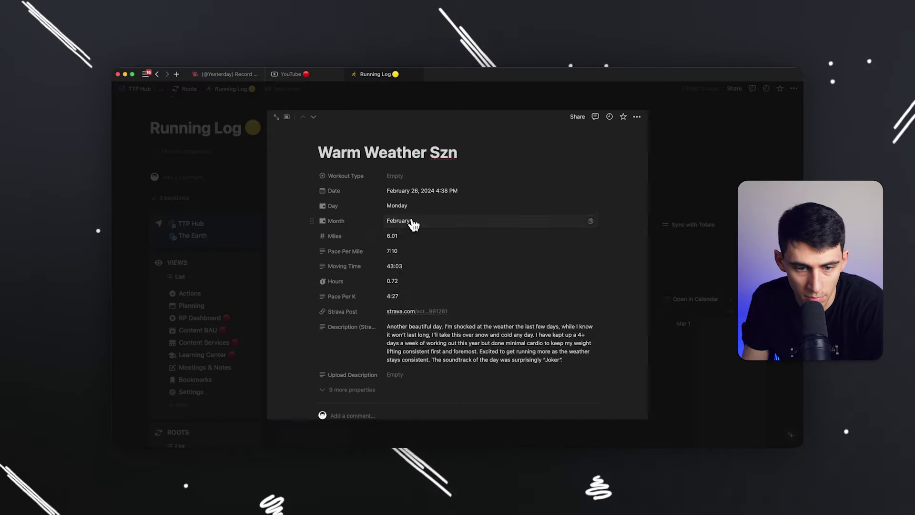
# - In Notion, extend the Month formula to formatDate(Date, "MMMM") + formatDate(Date, "MMMM"), after checking the month order in the chart
pyautogui.click(412, 220)
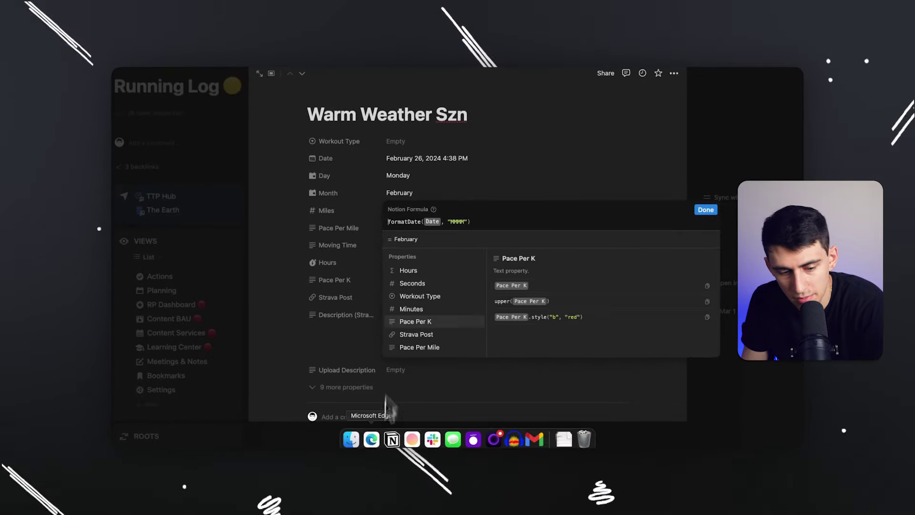
pyautogui.click(351, 440)
pyautogui.click(370, 440)
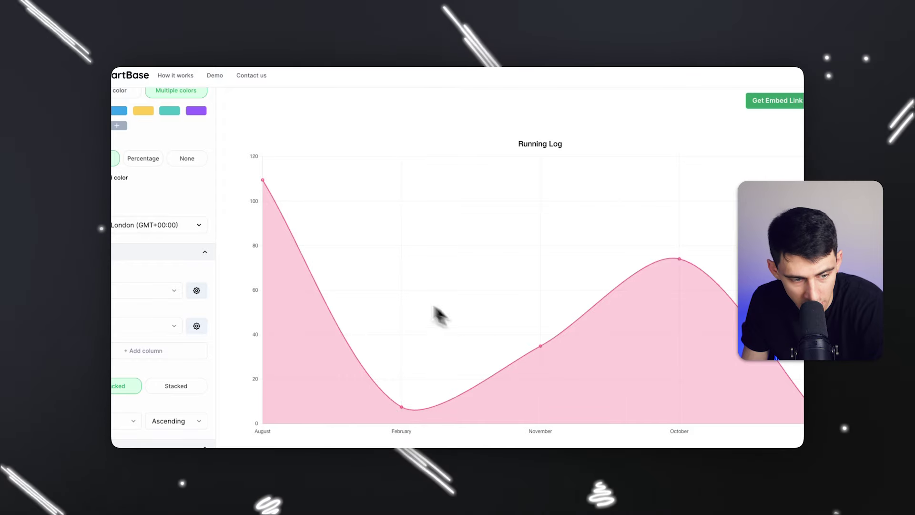
pyautogui.click(392, 439)
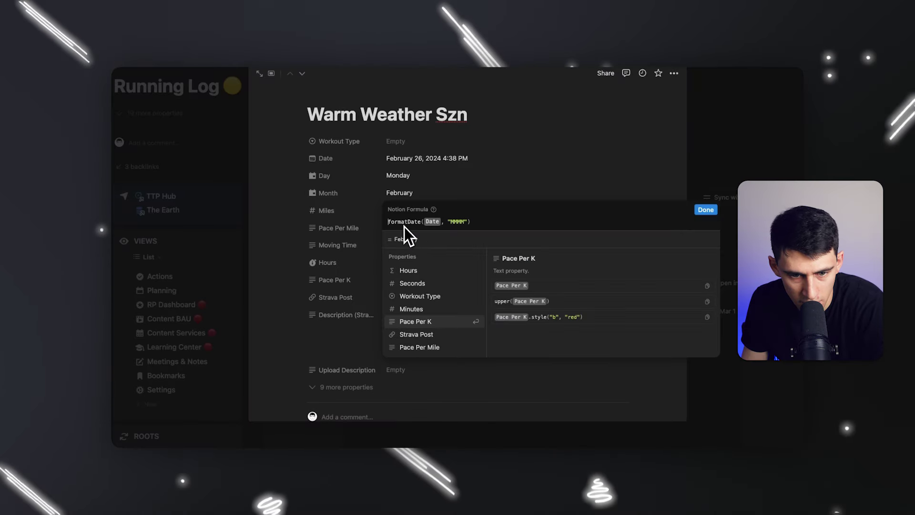
pyautogui.write('+')
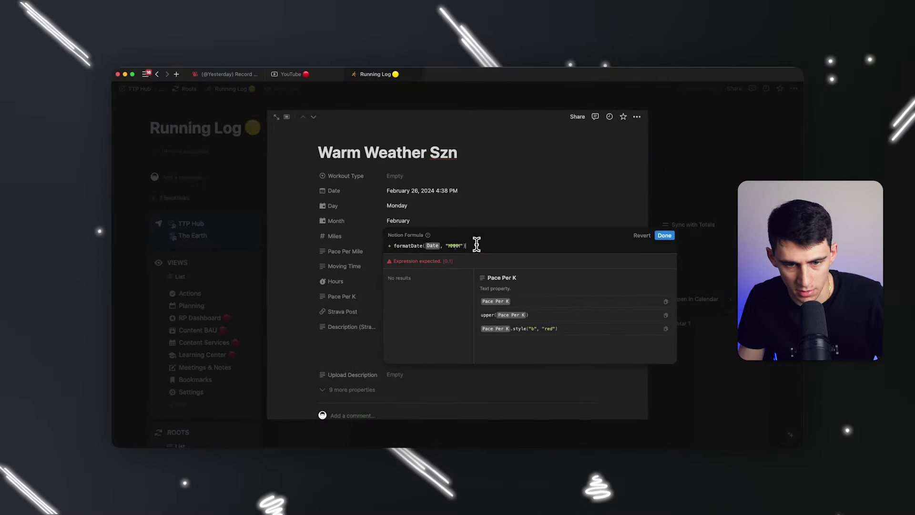
pyautogui.write('formatDate(Date, "MMMM")')
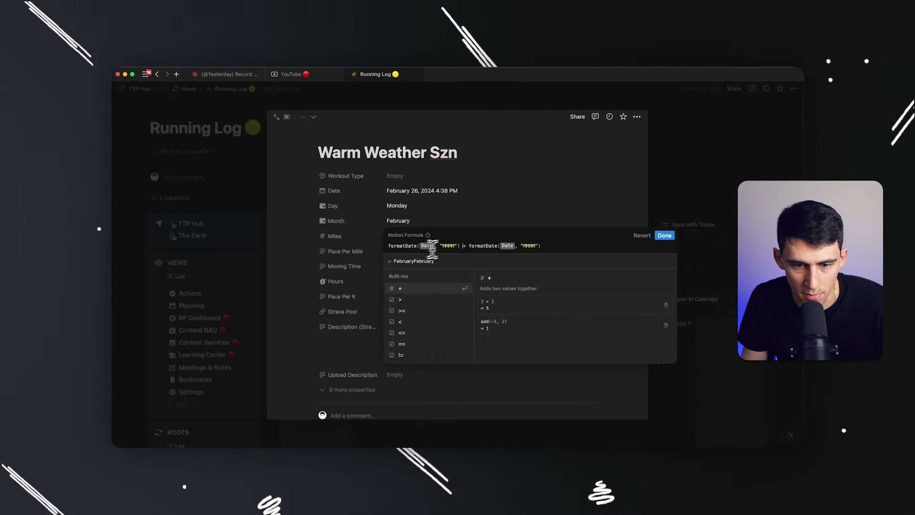
# - Change the Month formula to formatDate(Date, "M") + " - " + formatDate(Date, "MMMM") and save it
pyautogui.click(454, 246)
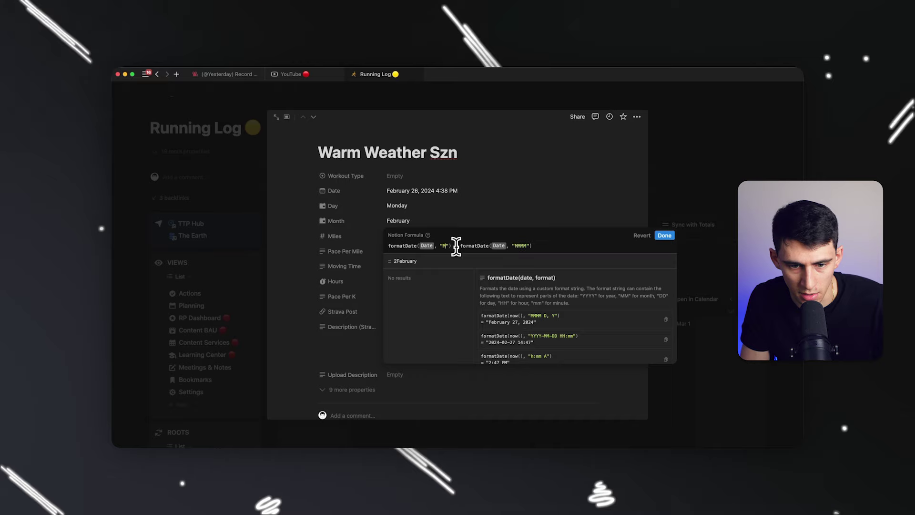
pyautogui.press('Right')
pyautogui.press('Right')
pyautogui.press('Right')
pyautogui.press('Right')
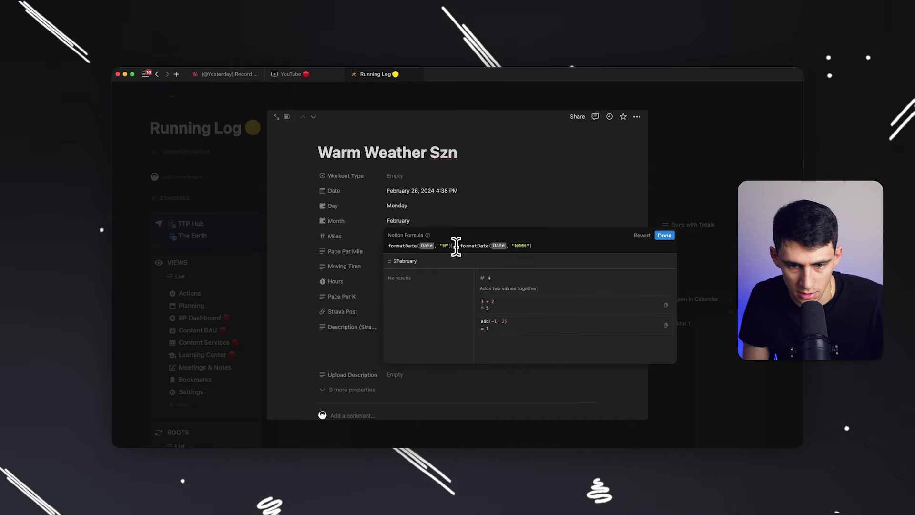
pyautogui.write('+')
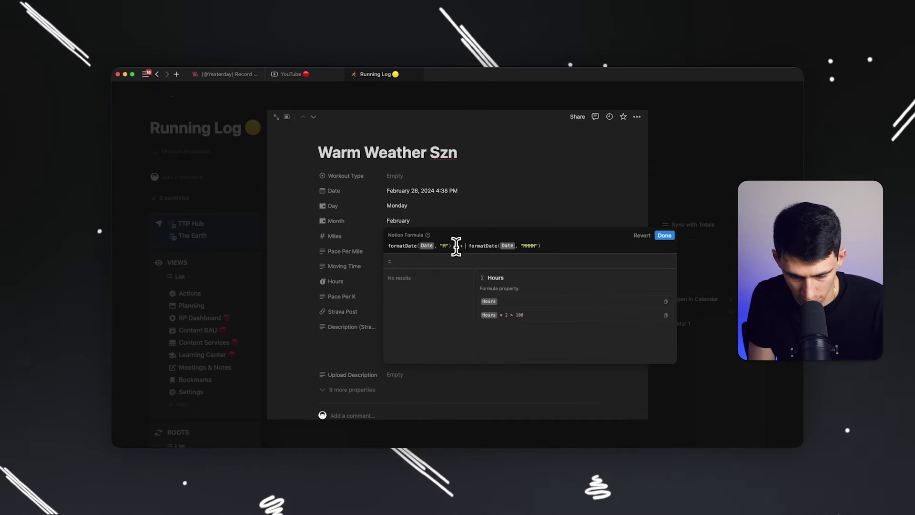
pyautogui.press('BackSpace')
pyautogui.press('BackSpace')
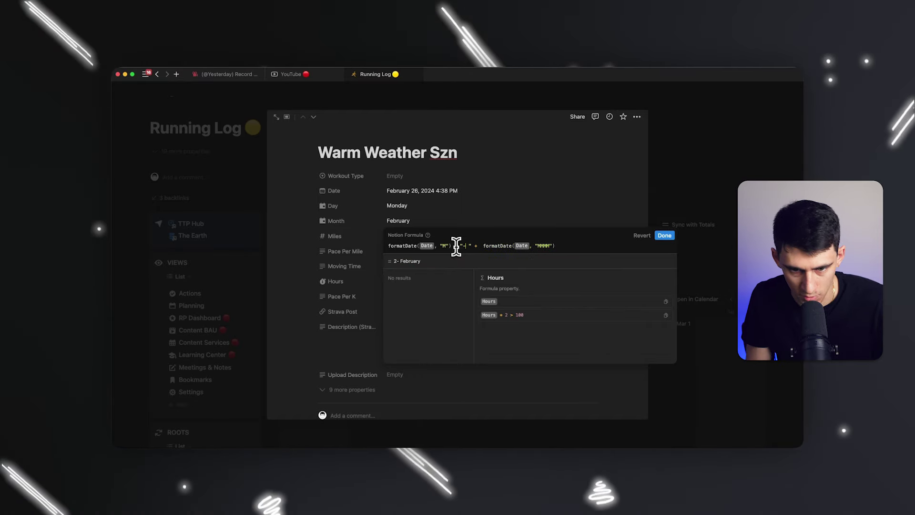
pyautogui.press('Escape')
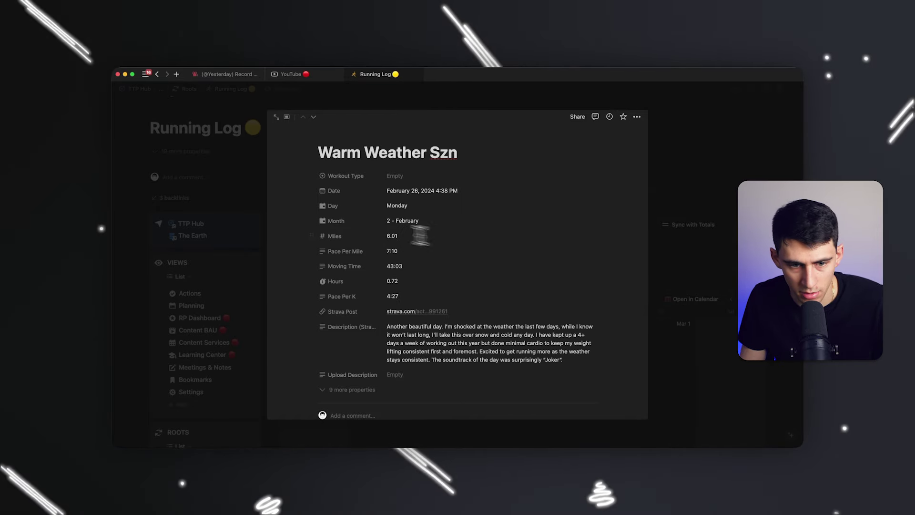
# - Switch to ChartBase, reload the chart to fetch the updated Month values, and sort it in ascending order
pyautogui.moveTo(491, 426)
pyautogui.click(375, 432)
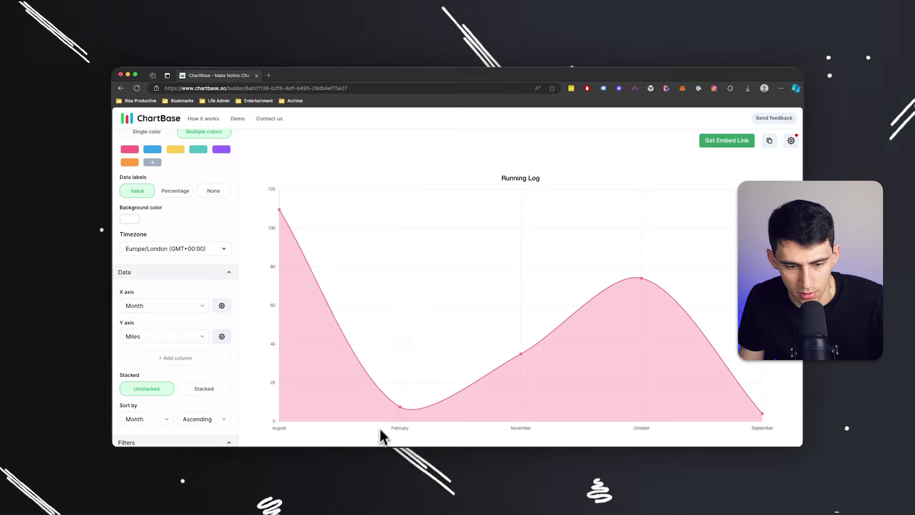
pyautogui.press('super+r')
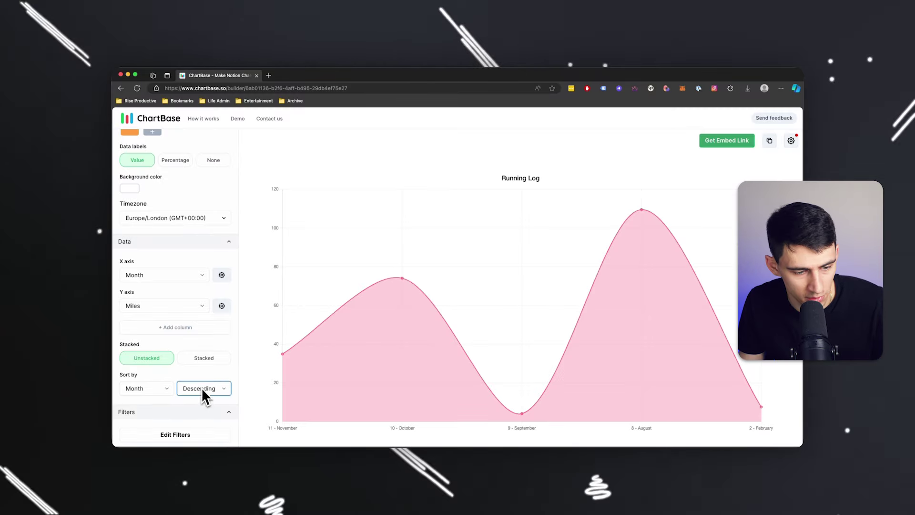
pyautogui.click(202, 386)
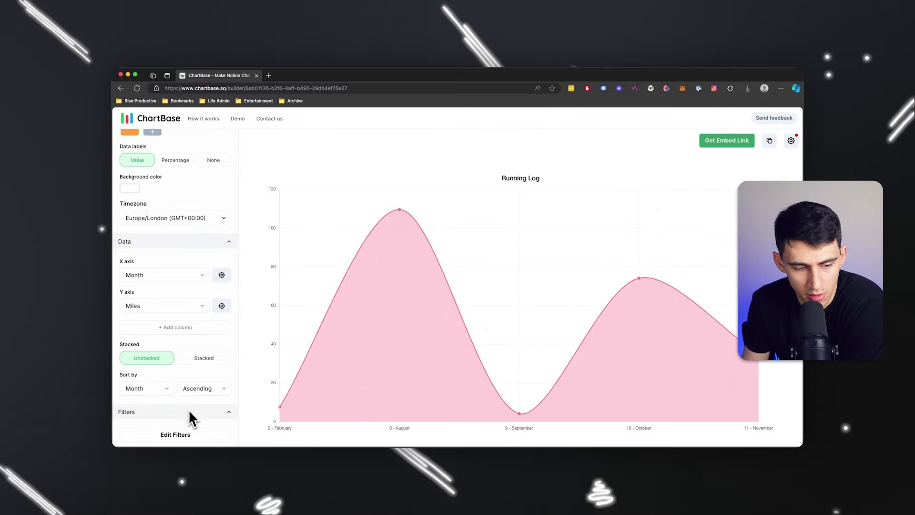
# - Add a chart filter on Date with the dynamic range Current Year
pyautogui.click(179, 434)
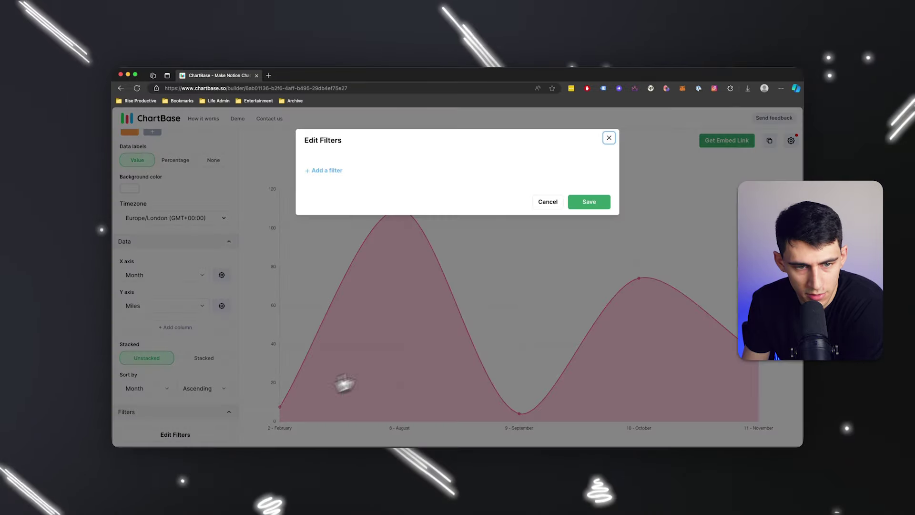
pyautogui.click(385, 172)
pyautogui.click(380, 241)
pyautogui.click(496, 173)
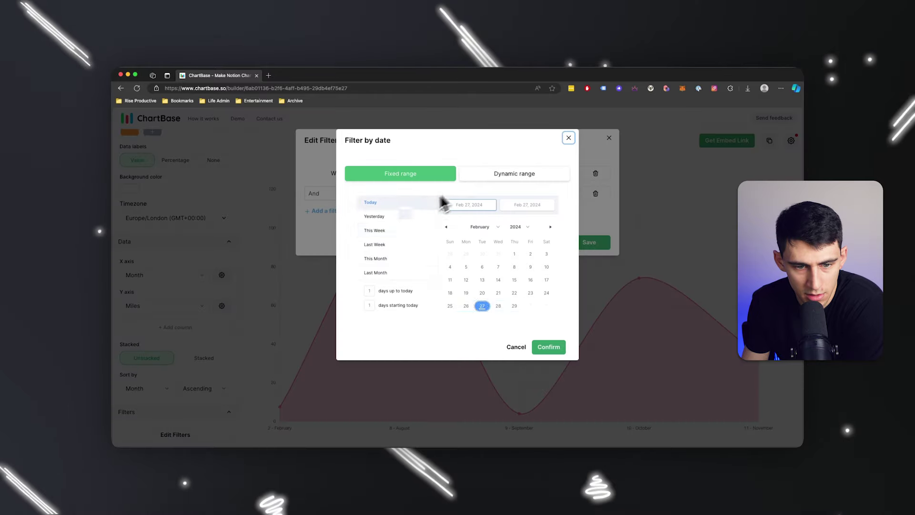
pyautogui.click(514, 173)
pyautogui.click(511, 346)
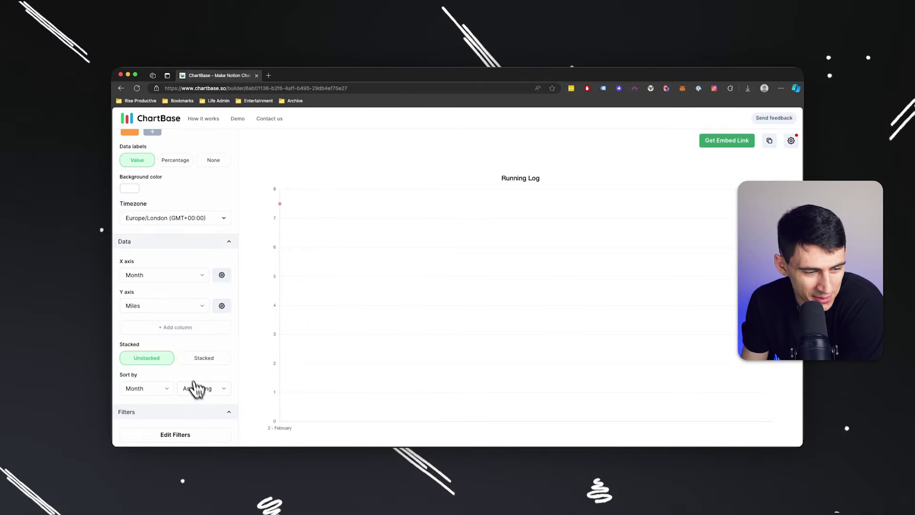
# - Change the chart's Date filter to the dynamic range Last 12 months
pyautogui.click(179, 434)
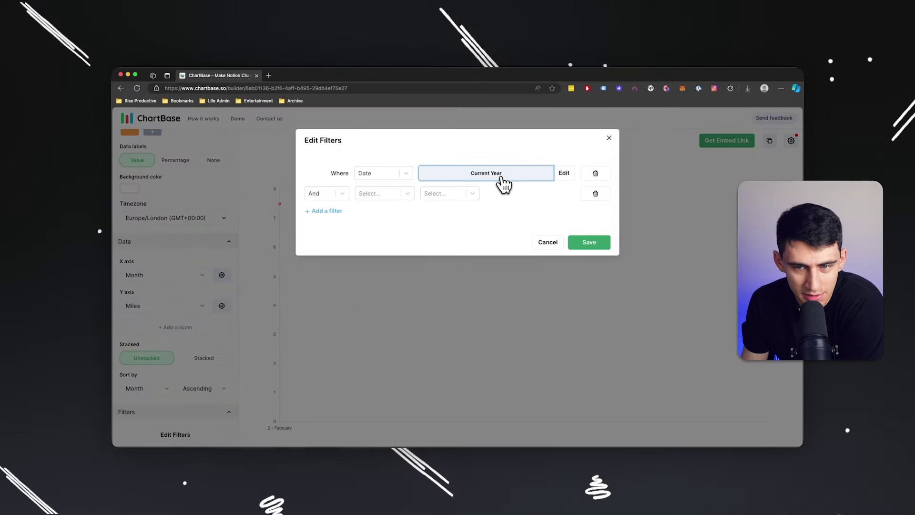
pyautogui.click(534, 176)
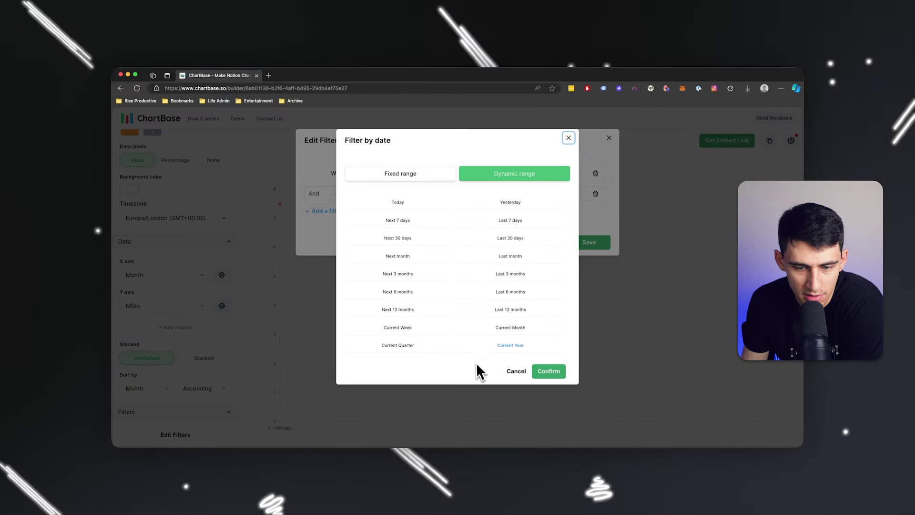
pyautogui.click(550, 371)
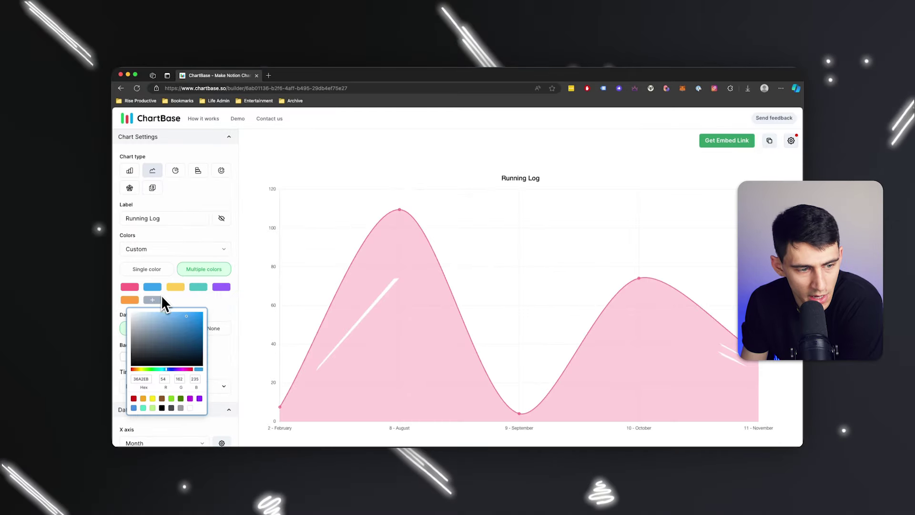
pyautogui.click(188, 296)
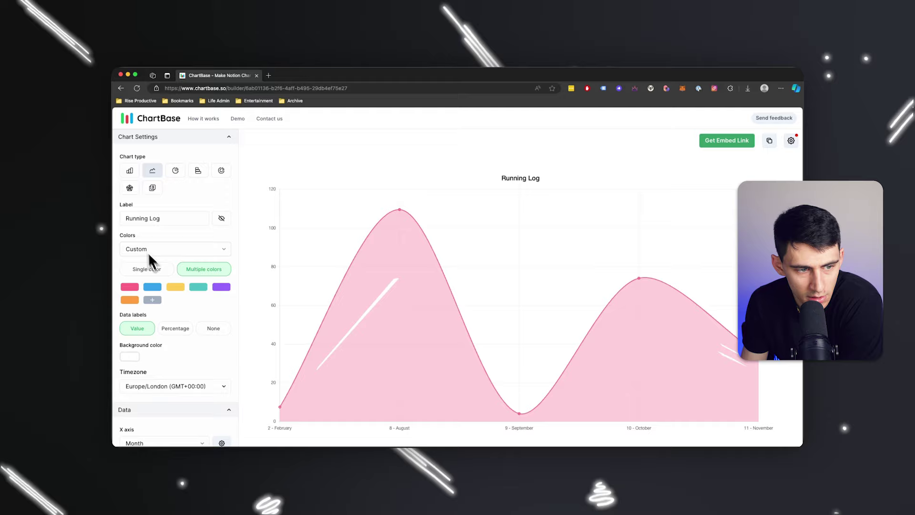
pyautogui.click(222, 220)
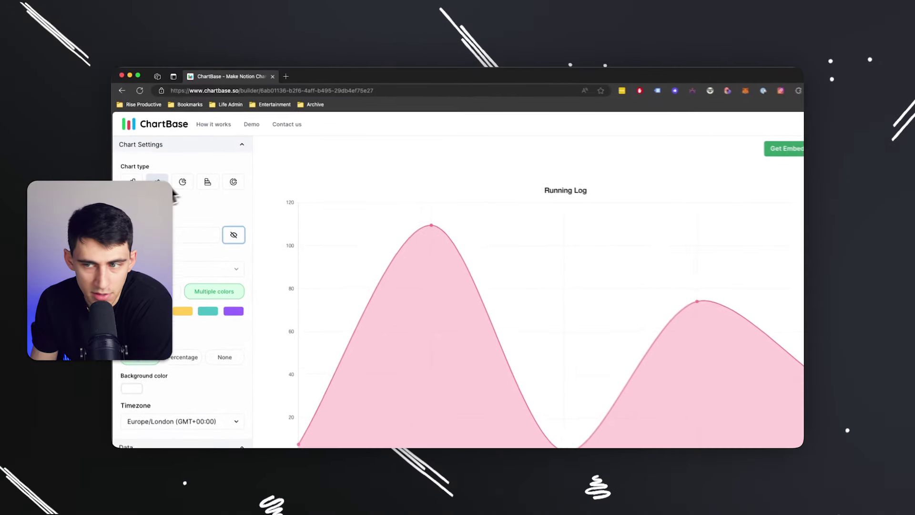
# - Copy the chart's public embed link and embed the monthly chart on the Running Log page in Notion
pyautogui.click(739, 144)
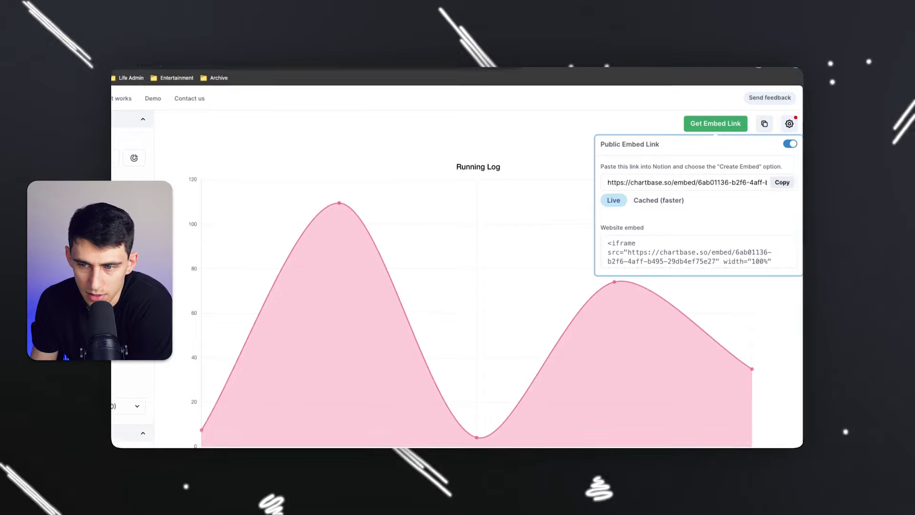
pyautogui.click(783, 185)
pyautogui.click(358, 433)
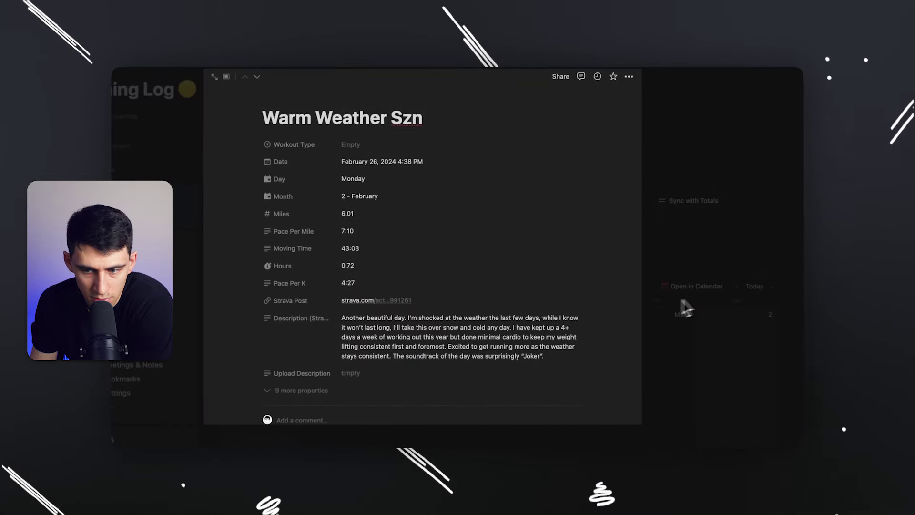
pyautogui.click(709, 296)
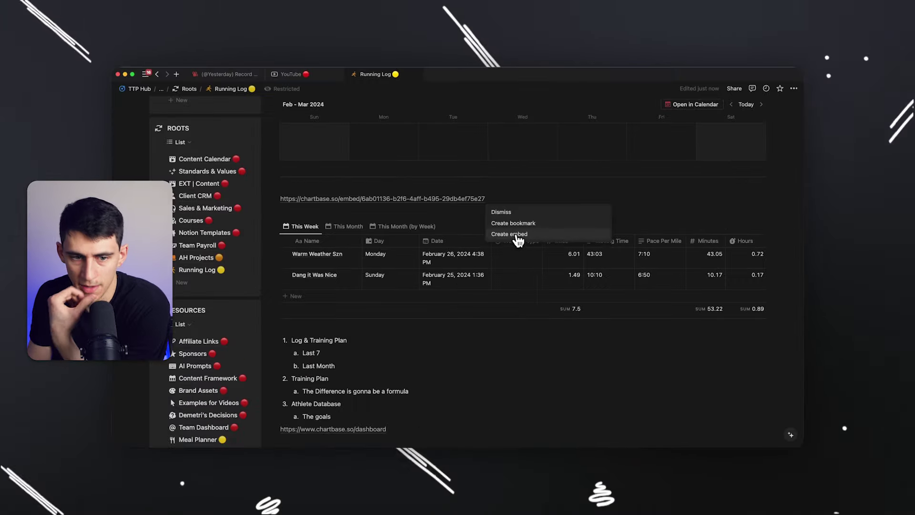
pyautogui.click(518, 237)
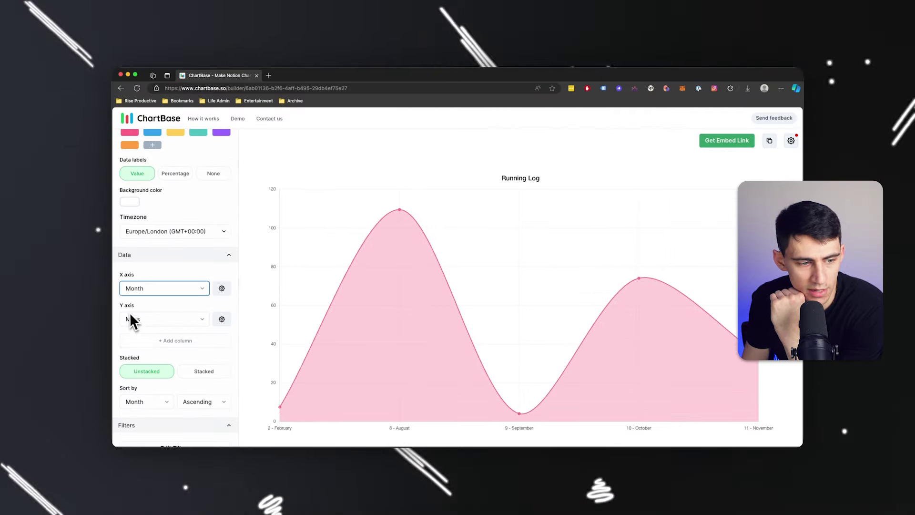
# - Back in ChartBase, set the chart's X axis to Date, grouped by day
pyautogui.click(134, 291)
pyautogui.click(132, 300)
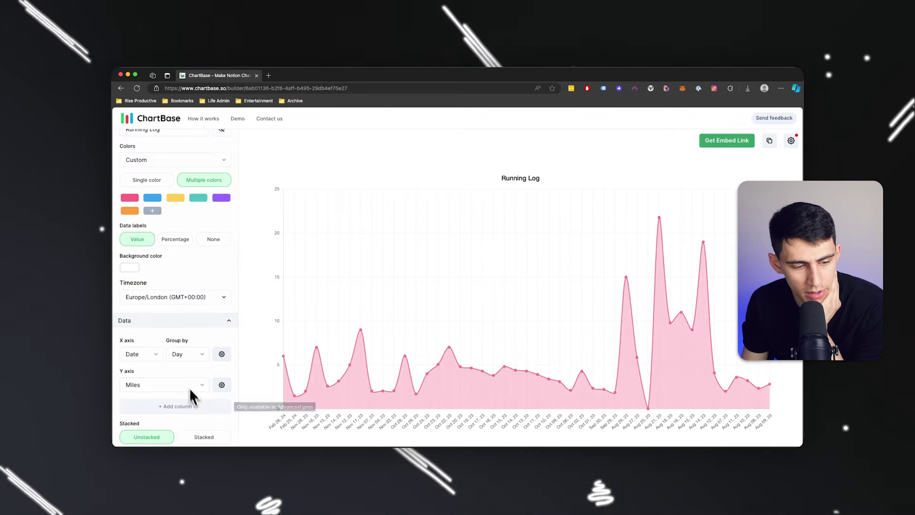
# - Change the chart's Date filter to the dynamic range Last 7 days and save it
pyautogui.scroll(-3, 198, 410)
pyautogui.click(176, 433)
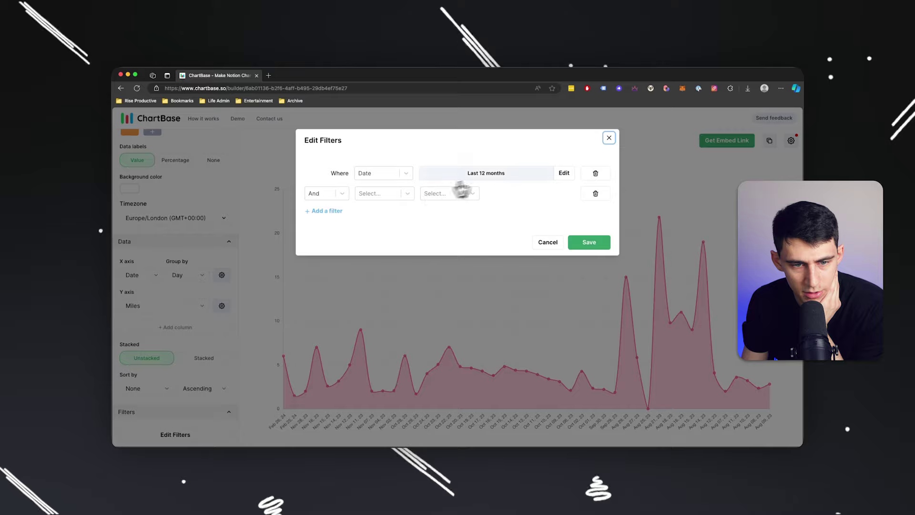
pyautogui.click(564, 167)
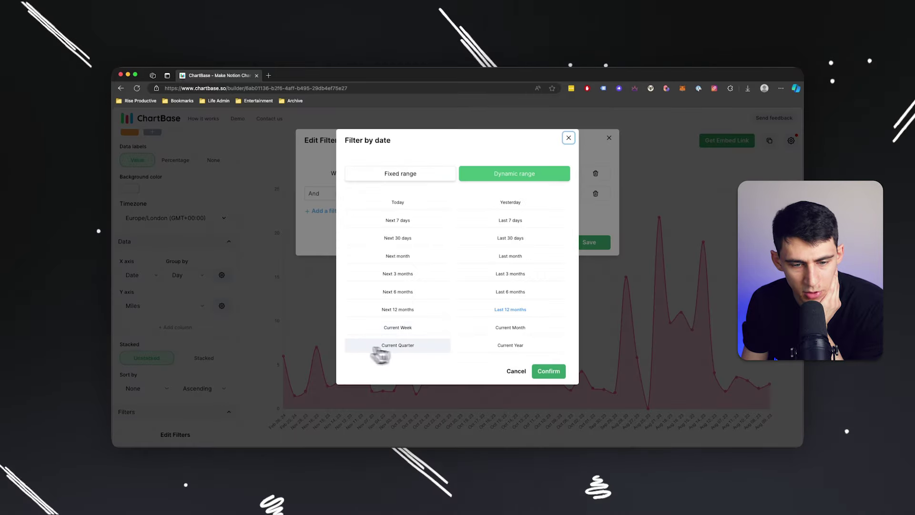
pyautogui.click(416, 327)
pyautogui.click(548, 371)
pyautogui.click(564, 169)
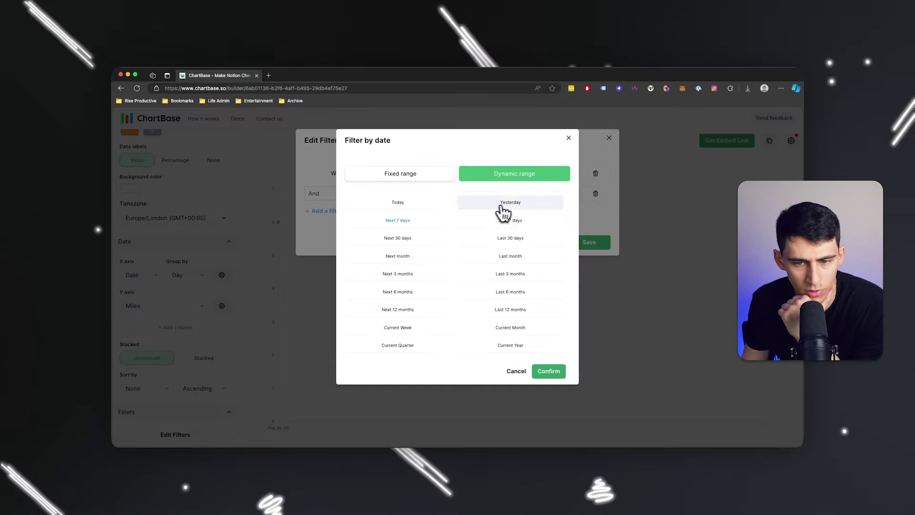
pyautogui.click(509, 220)
pyautogui.click(544, 370)
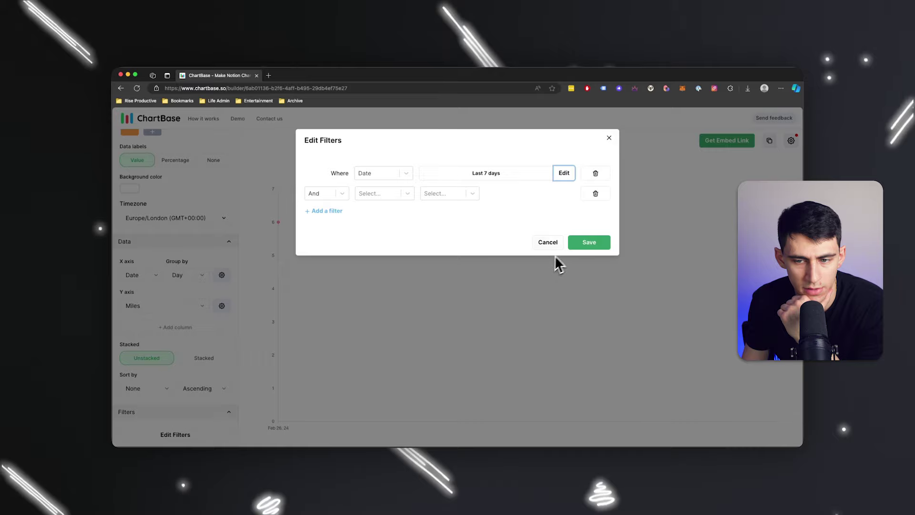
pyautogui.click(589, 242)
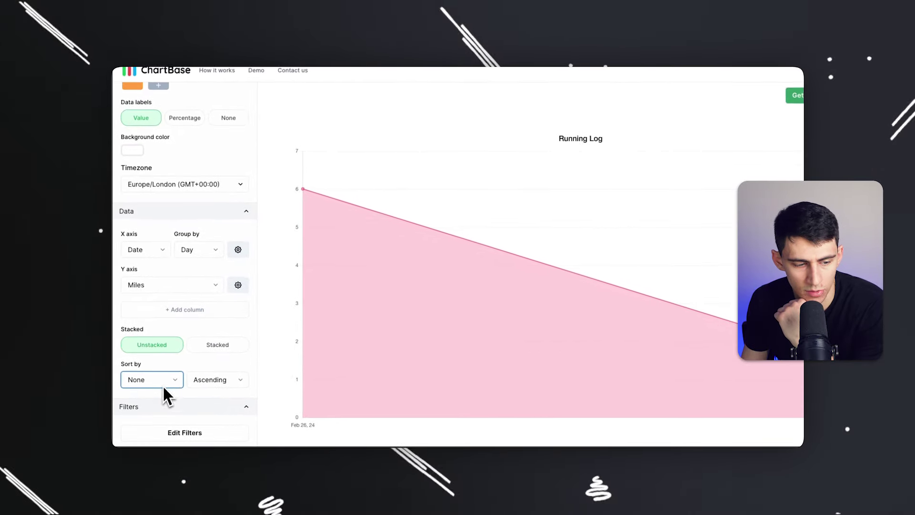
# - Sort the chart's data by Date
pyautogui.click(162, 384)
pyautogui.click(150, 401)
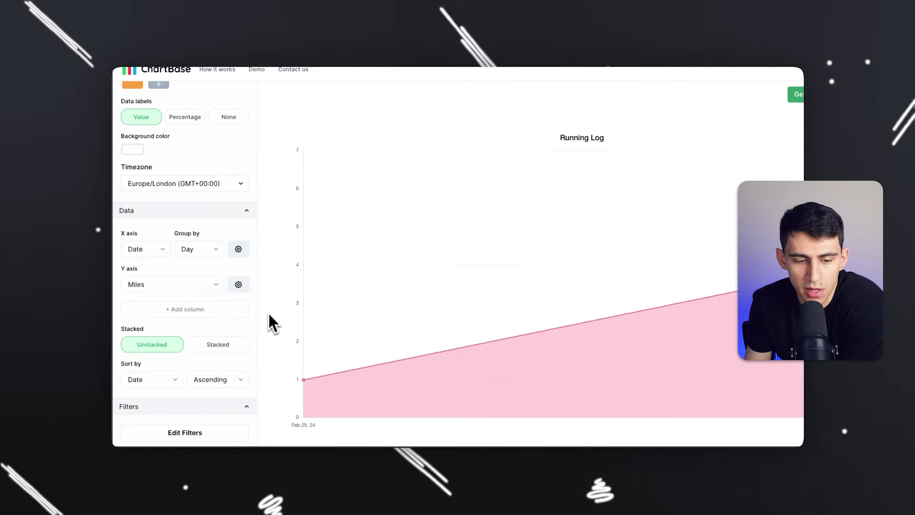
# - Copy the updated chart's embed link and embed it in Notion above the monthly chart
pyautogui.click(794, 94)
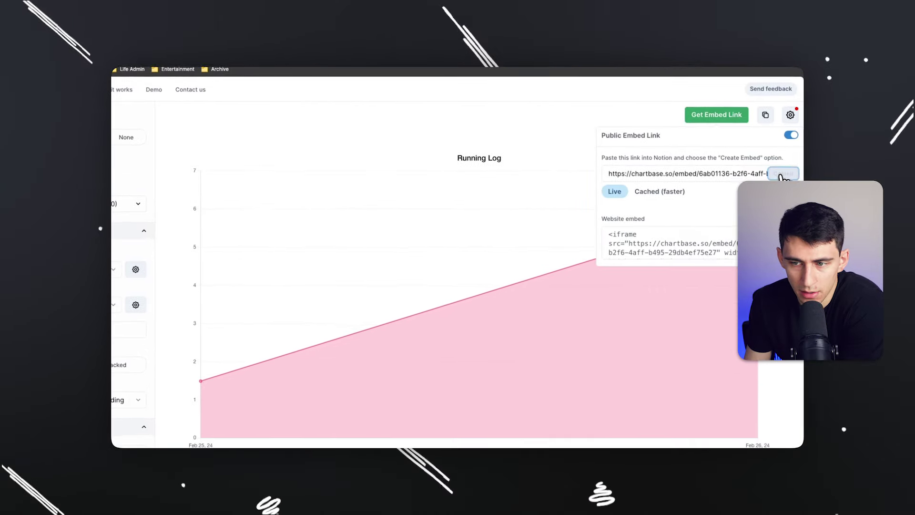
pyautogui.click(407, 437)
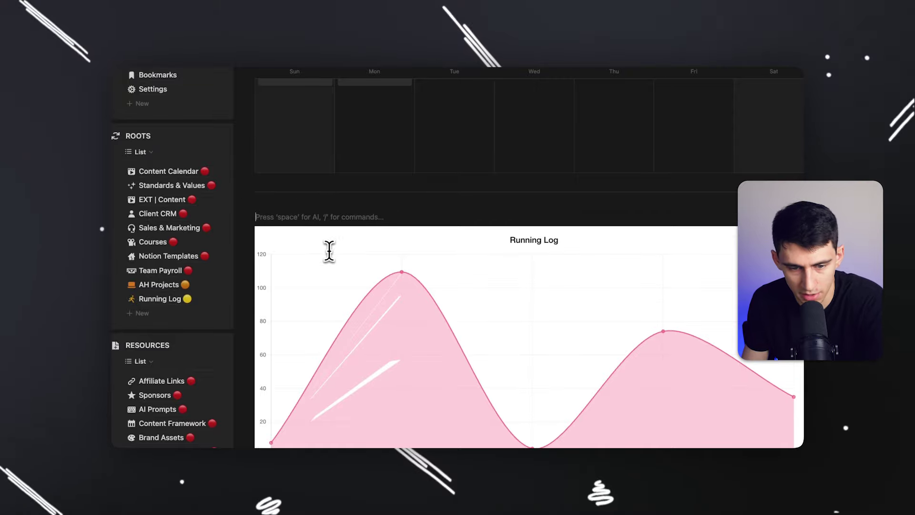
pyautogui.press('super+v')
pyautogui.click(523, 258)
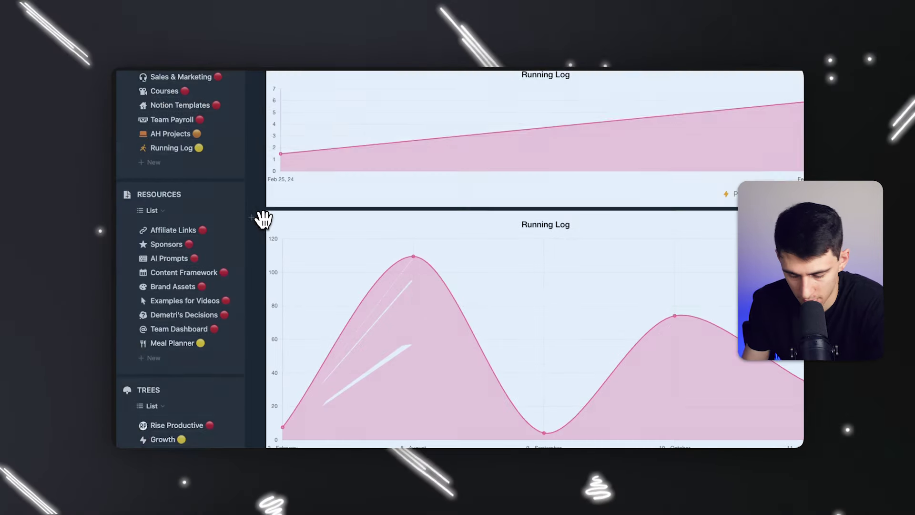
# - Remove the monthly chart embed from the Running Log page and switch the new seven-day chart to dark mode
pyautogui.click(262, 213)
pyautogui.press('Delete')
pyautogui.scroll(3, 272, 218)
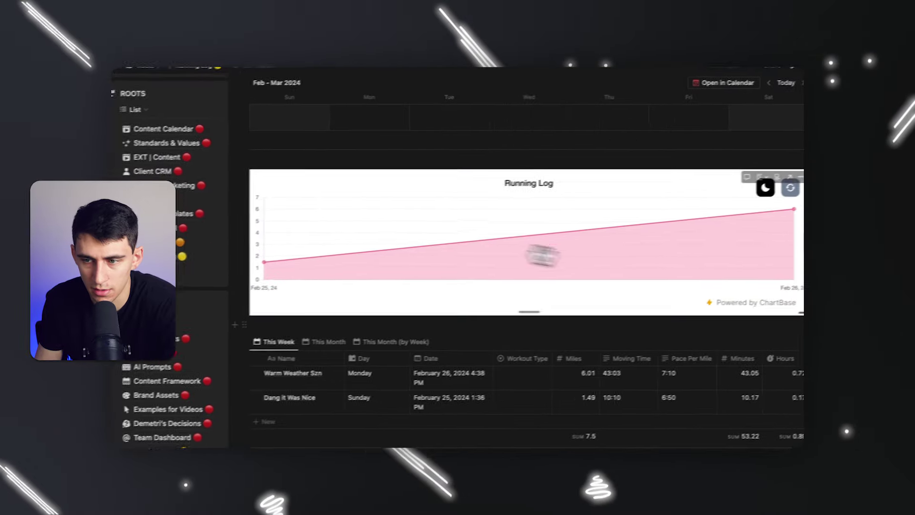
pyautogui.click(731, 195)
pyautogui.scroll(1, 649, 240)
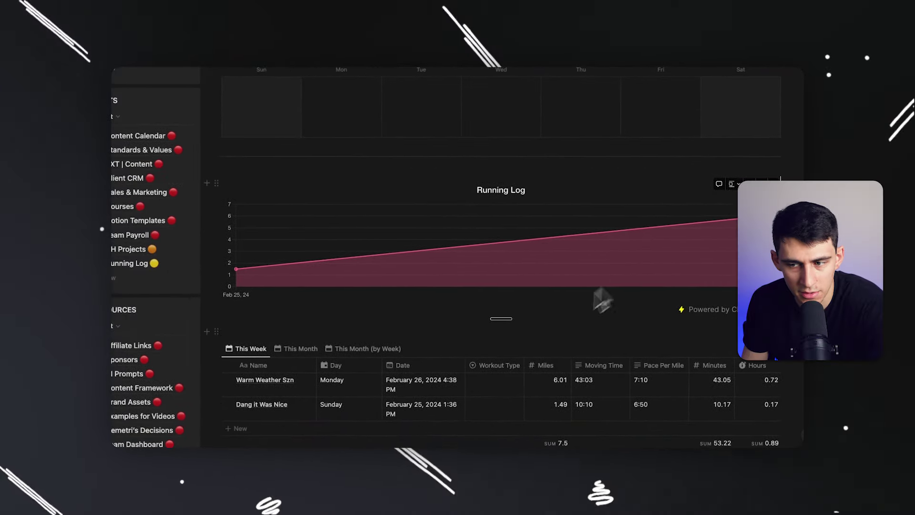
# - Switch to ChartBase, give the chart a single color, and change that color to a blue of about #2F9ADB
pyautogui.click(408, 440)
pyautogui.scroll(4, 214, 274)
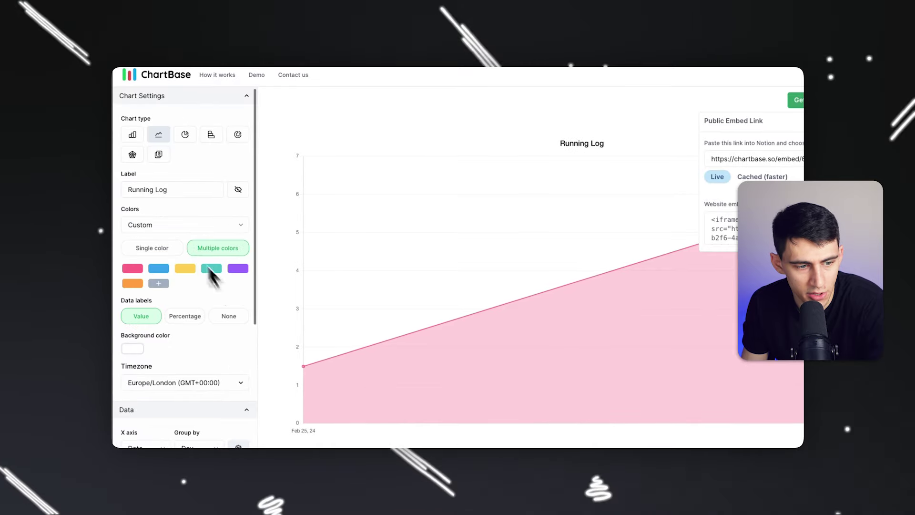
pyautogui.click(160, 270)
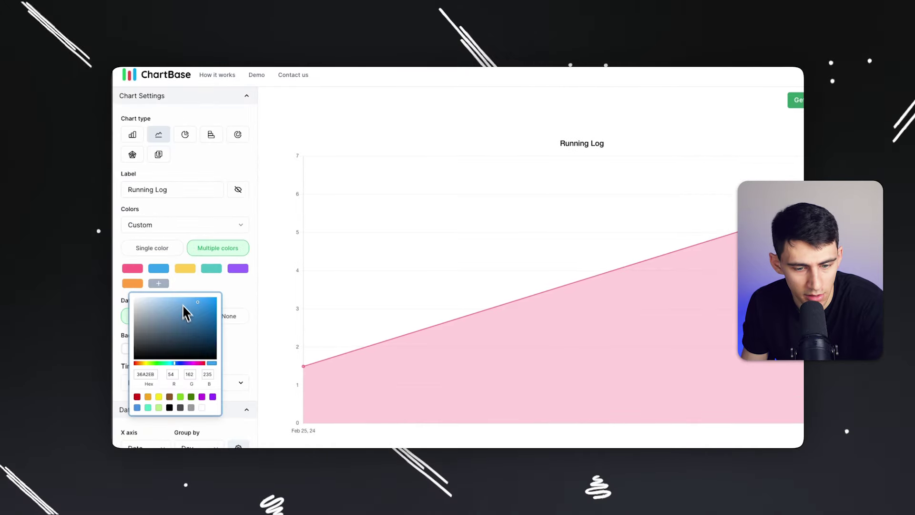
pyautogui.click(152, 248)
pyautogui.click(132, 268)
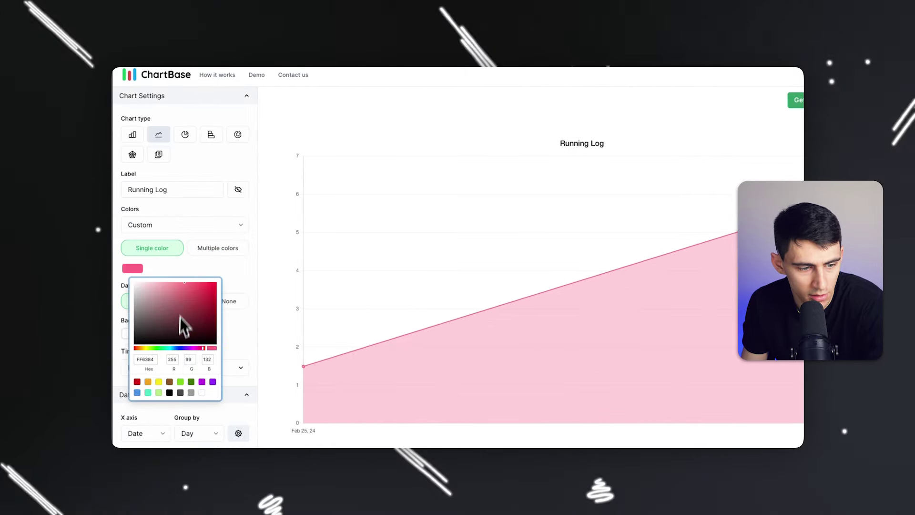
pyautogui.moveTo(182, 348); pyautogui.dragTo(176, 349)
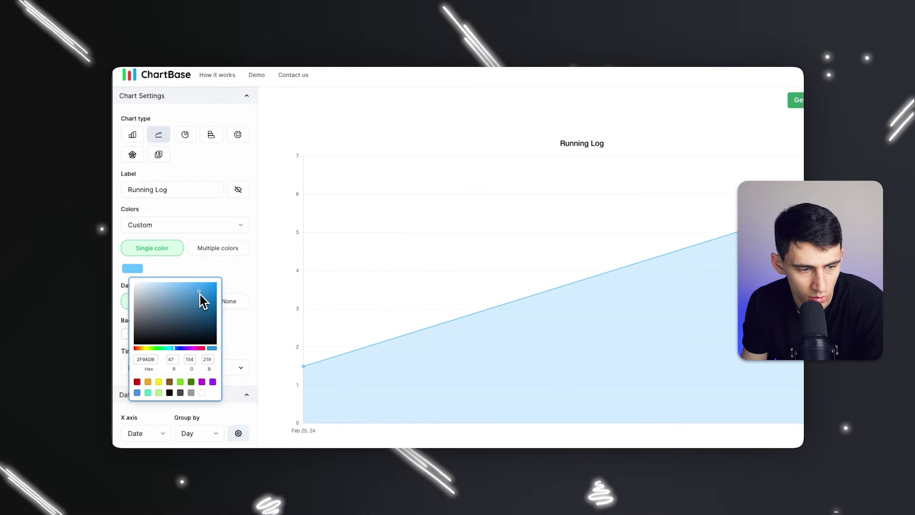
# - Change the chart's single color to a brighter, more saturated blue, and refresh the embedded chart in Notion
pyautogui.moveTo(199, 293); pyautogui.dragTo(203, 284)
pyautogui.click(210, 274)
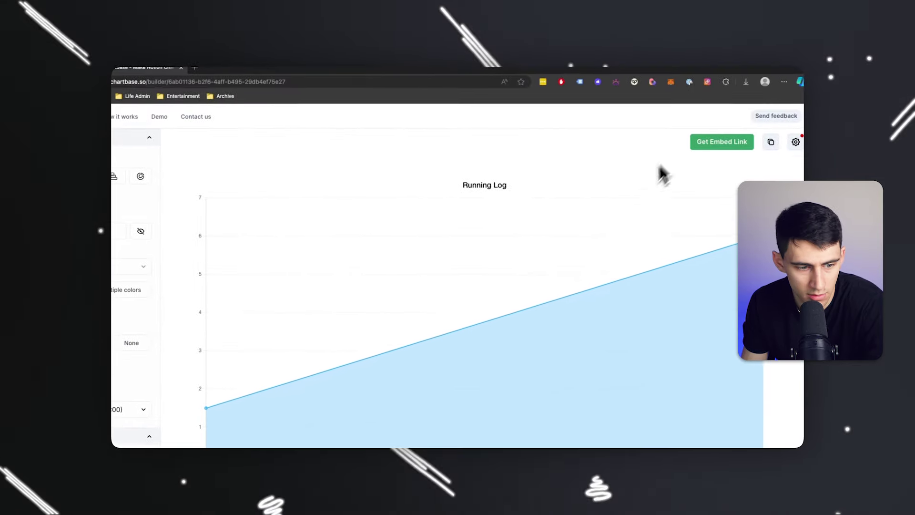
pyautogui.click(358, 435)
pyautogui.click(752, 225)
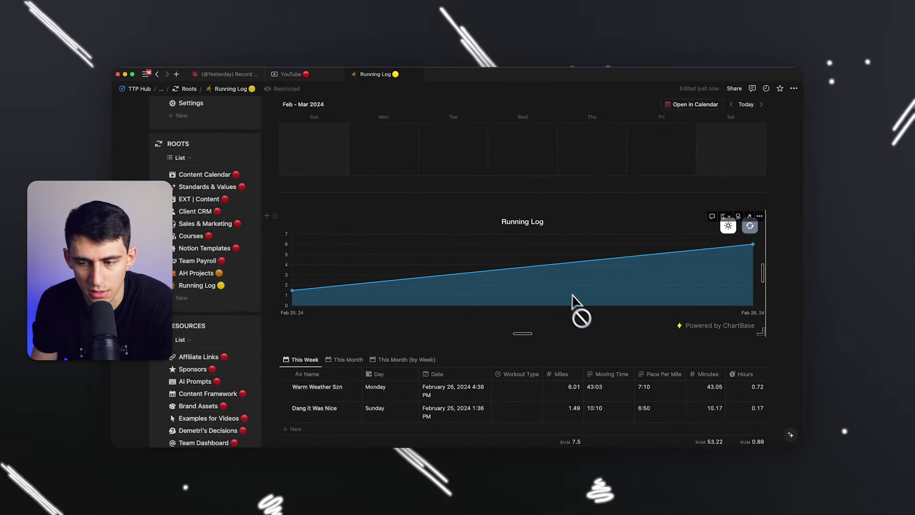
pyautogui.moveTo(574, 300); pyautogui.dragTo(455, 273)
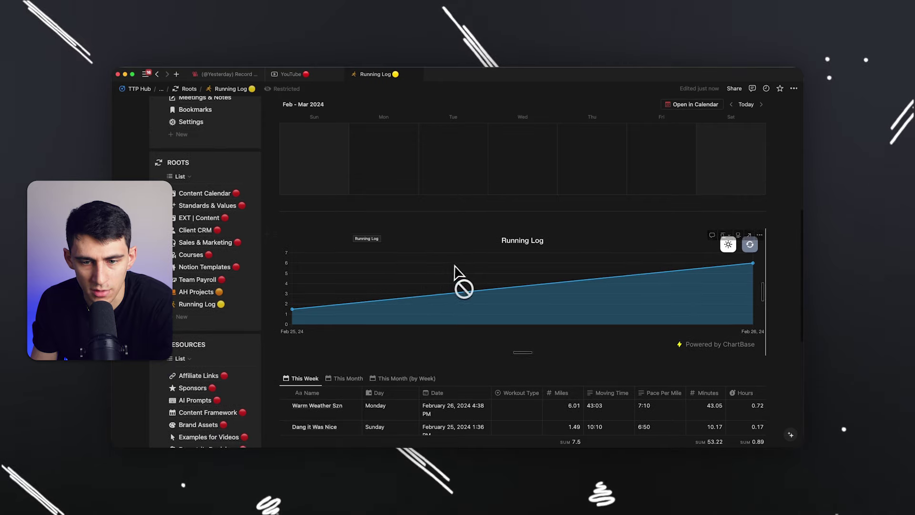
pyautogui.scroll(1, 403, 240)
pyautogui.click(392, 230)
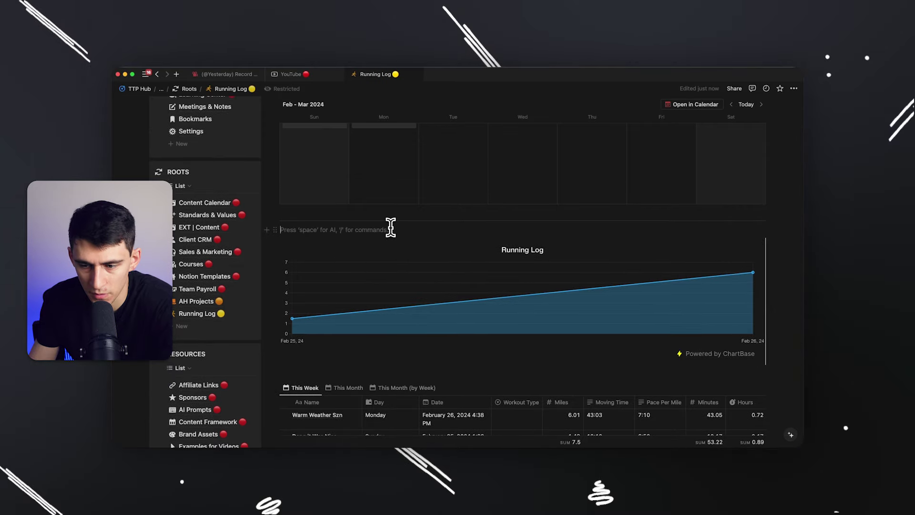
pyautogui.scroll(-1, 524, 276)
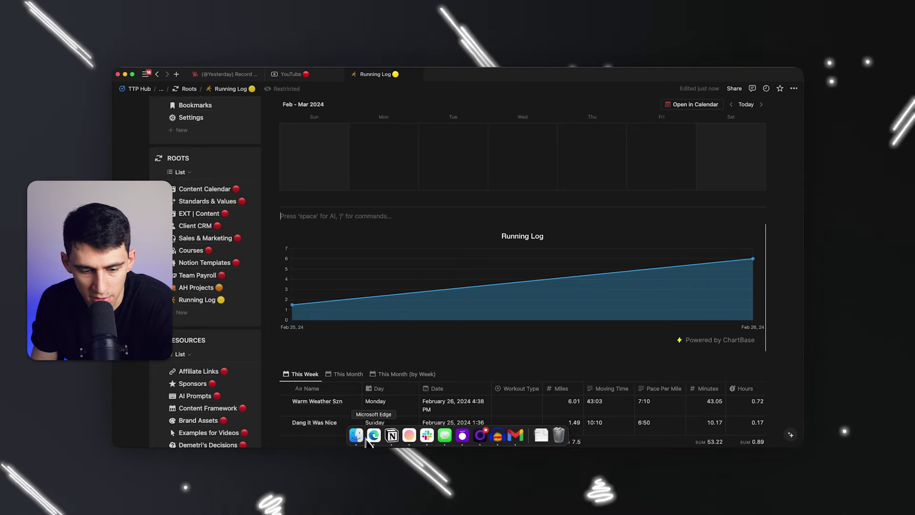
# - Switch to ChartBase, change the Running Log chart type to a number, and refresh the embed in Notion
pyautogui.click(373, 436)
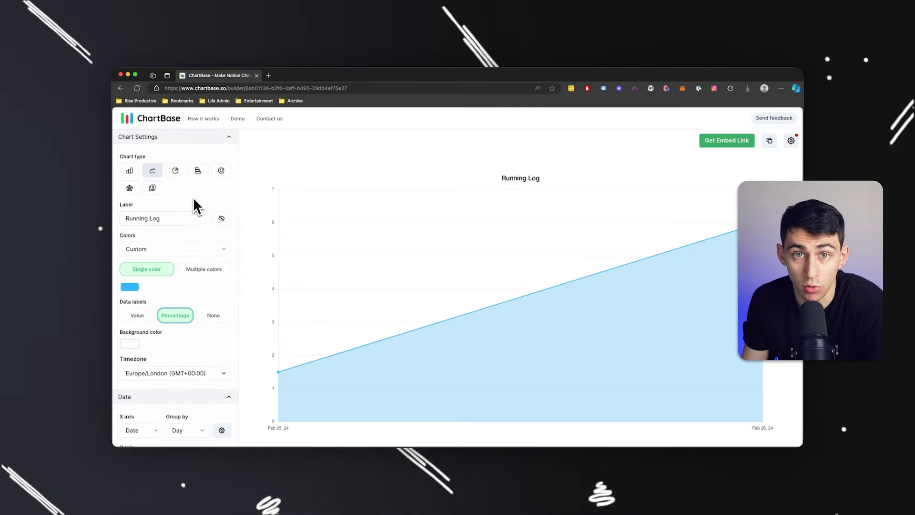
pyautogui.click(154, 187)
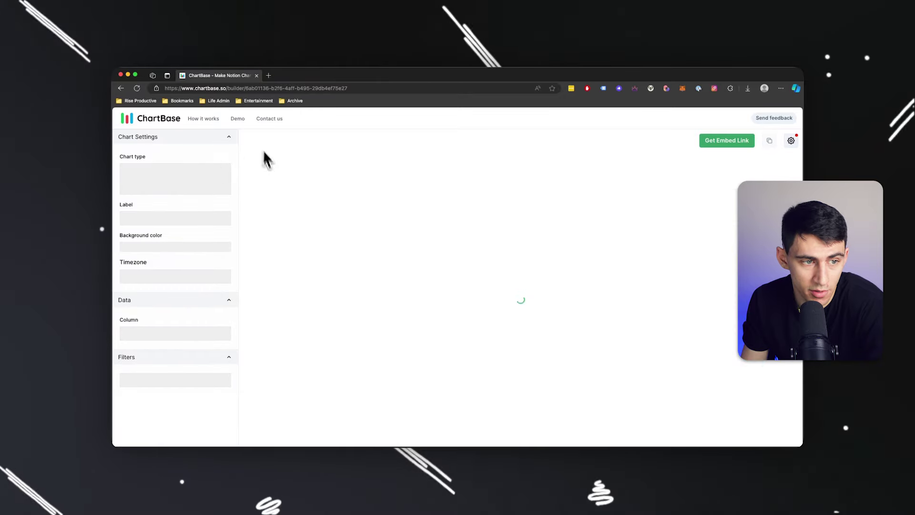
pyautogui.moveTo(456, 406)
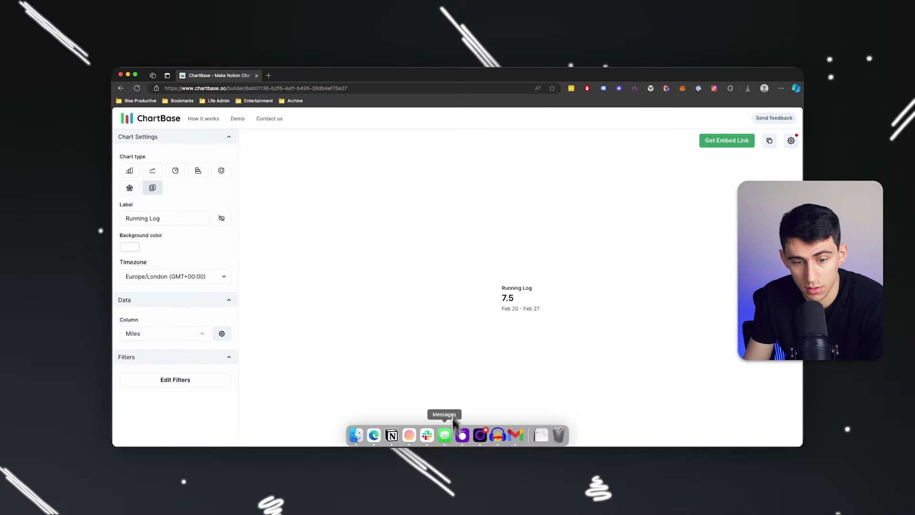
pyautogui.click(392, 435)
pyautogui.click(749, 240)
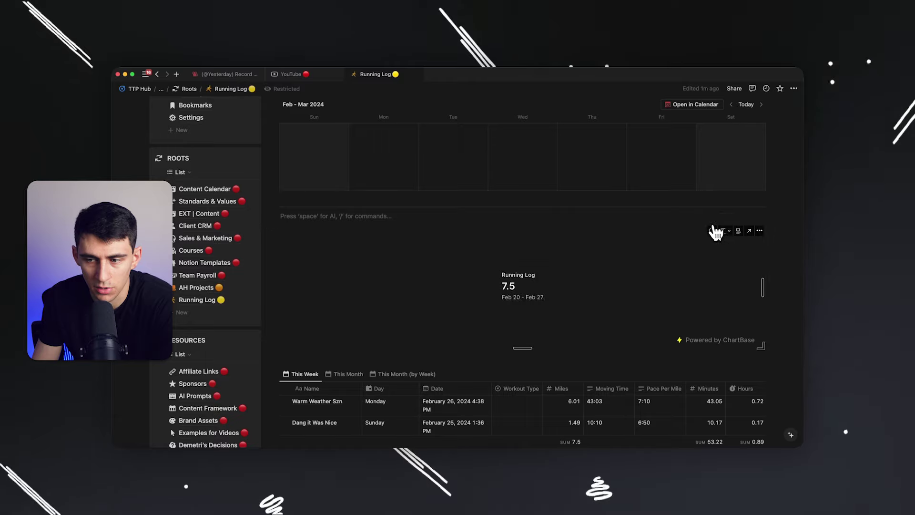
# - Switch back to ChartBase, return the Running Log chart to a line chart, and go back to the Notion page
pyautogui.moveTo(419, 442)
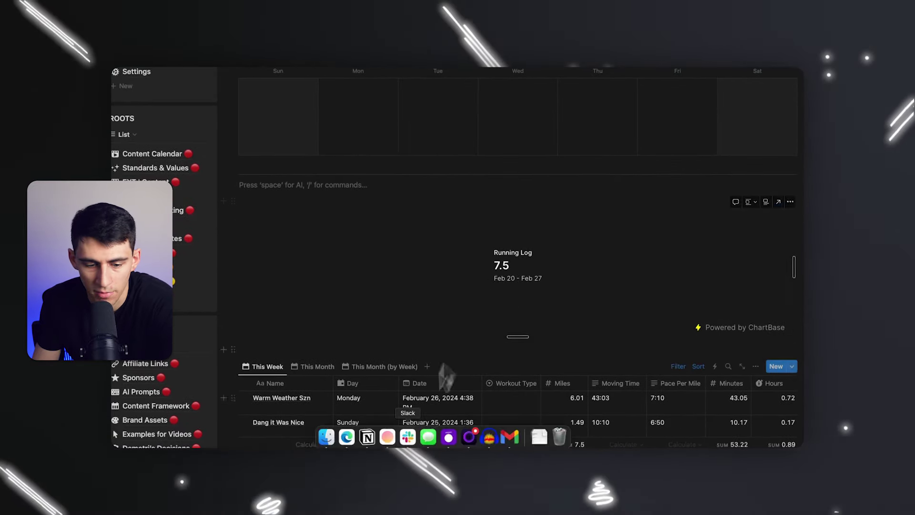
pyautogui.click(355, 435)
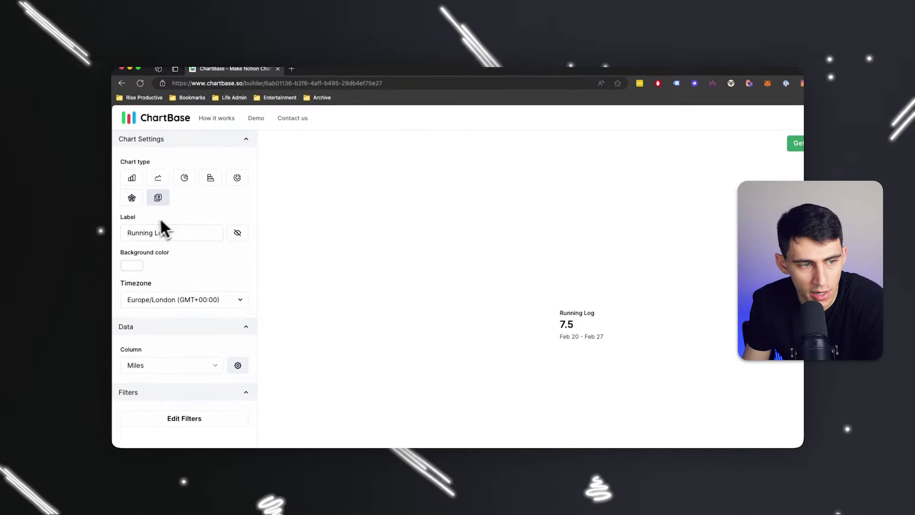
pyautogui.click(127, 143)
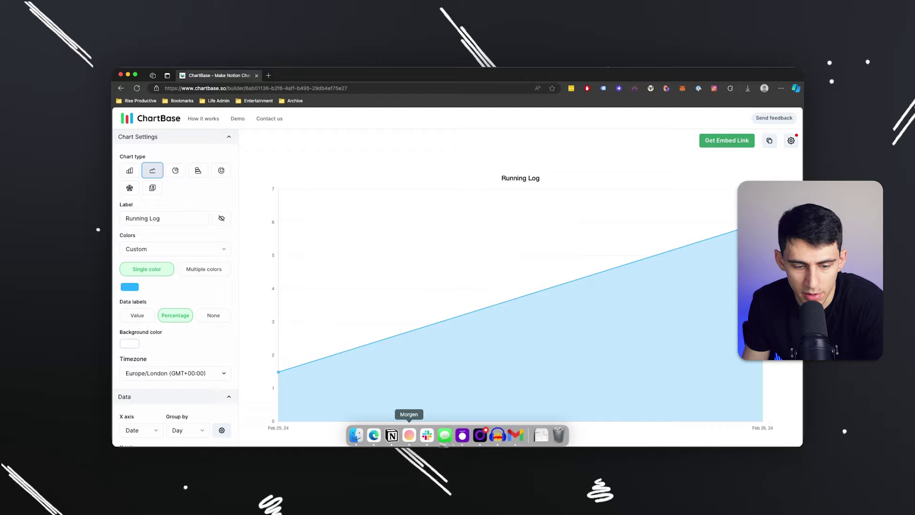
pyautogui.click(392, 435)
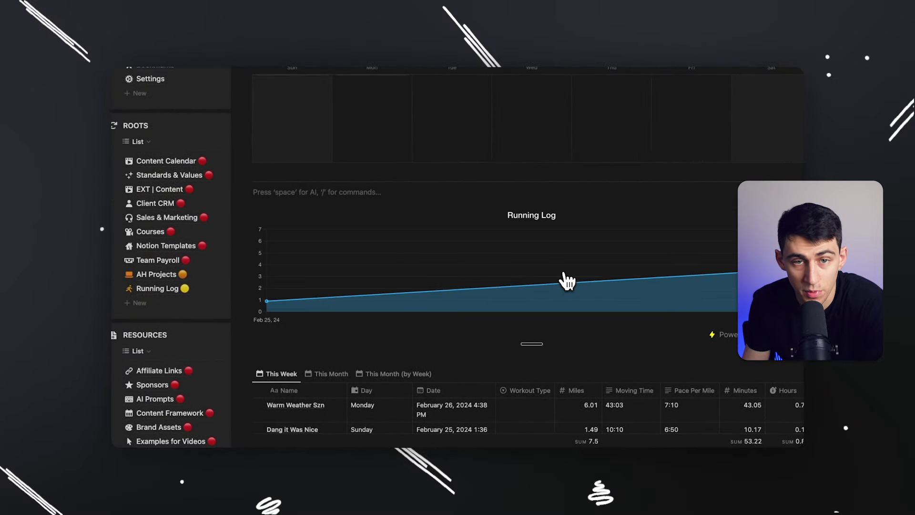
# - Switch to ChartBase, open the account settings from the dashboard, and view the Pro and Advanced upgrade options
pyautogui.moveTo(421, 441)
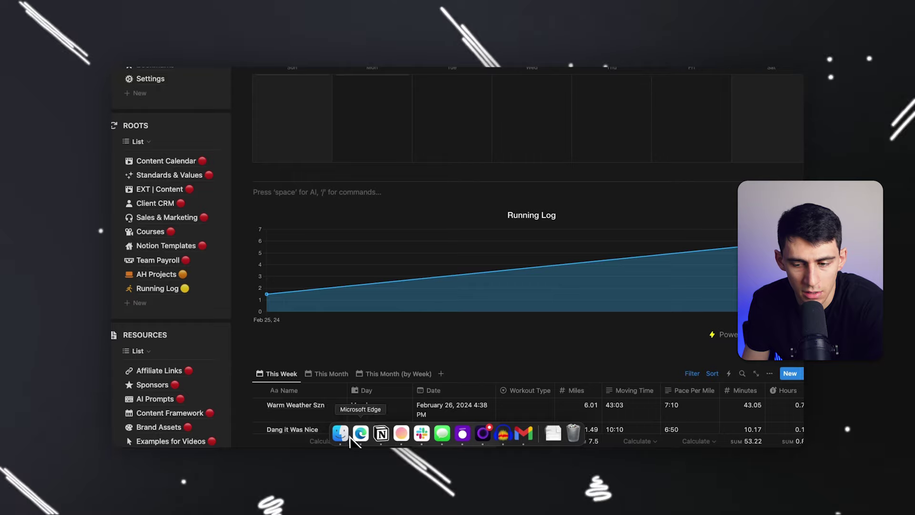
pyautogui.click(353, 435)
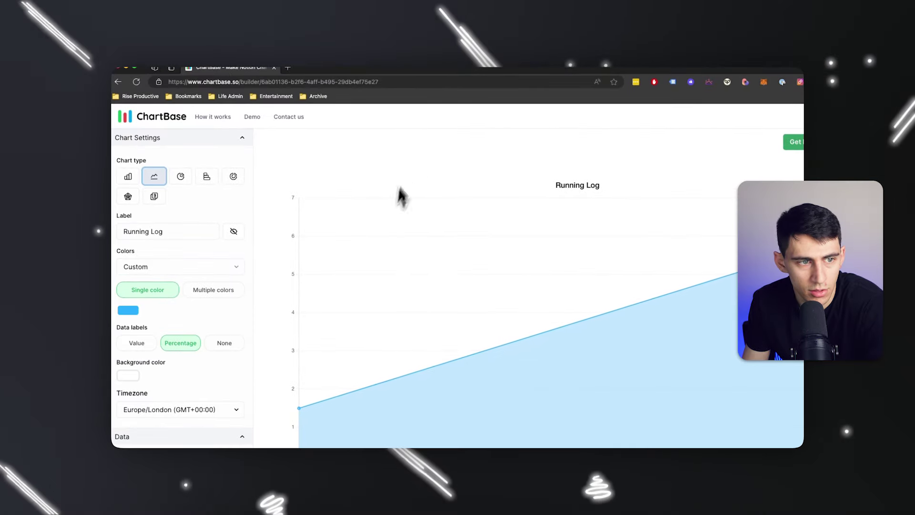
pyautogui.scroll(-5, 245, 336)
pyautogui.scroll(5, 235, 345)
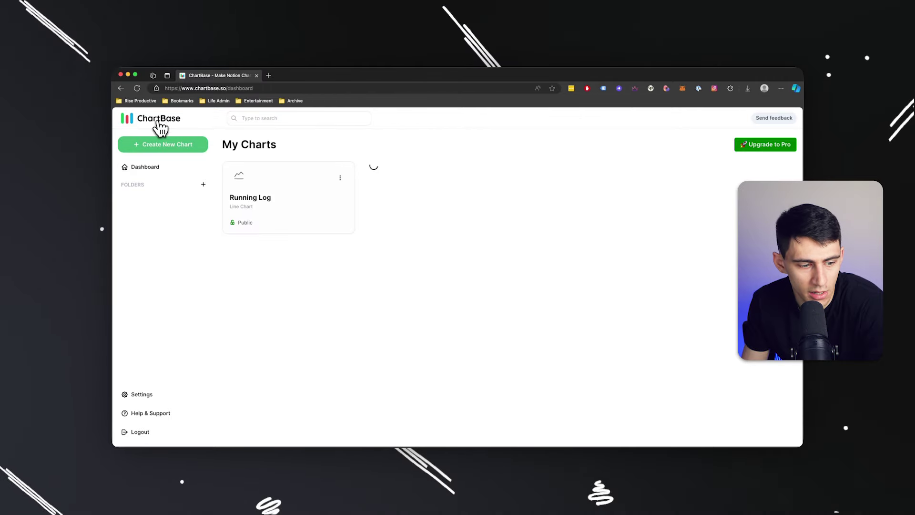
pyautogui.click(138, 394)
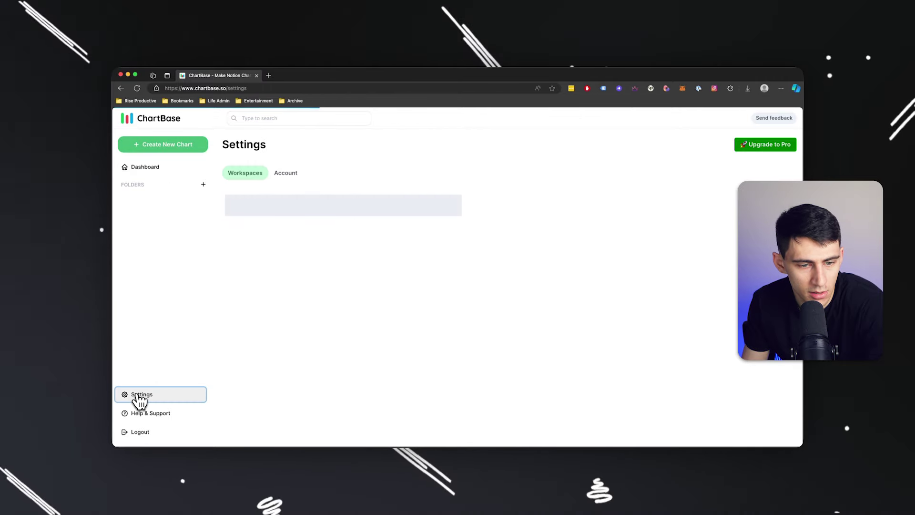
pyautogui.click(290, 173)
pyautogui.click(767, 145)
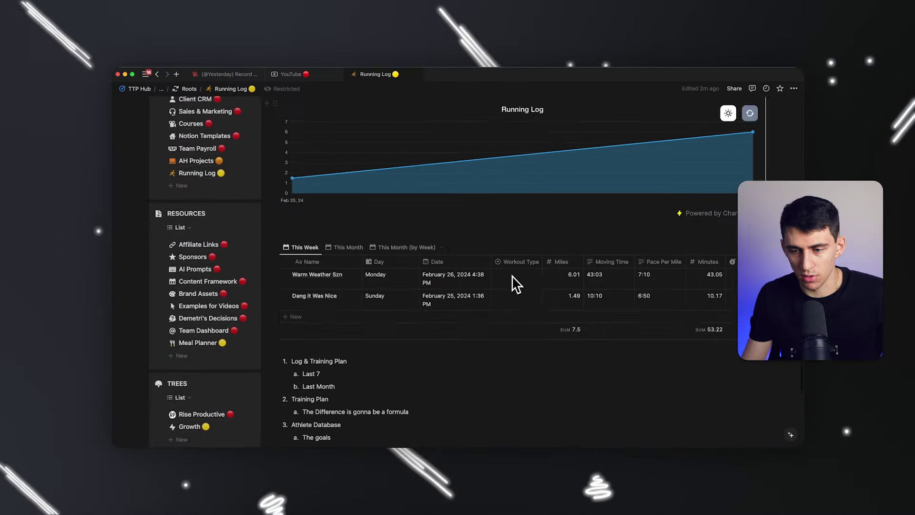
# - Review the Notion Running Log page, examining the weekly calendar, embedded line chart, and This Week run table
pyautogui.scroll(-1, 513, 276)
pyautogui.scroll(6, 527, 279)
pyautogui.scroll(-6, 526, 310)
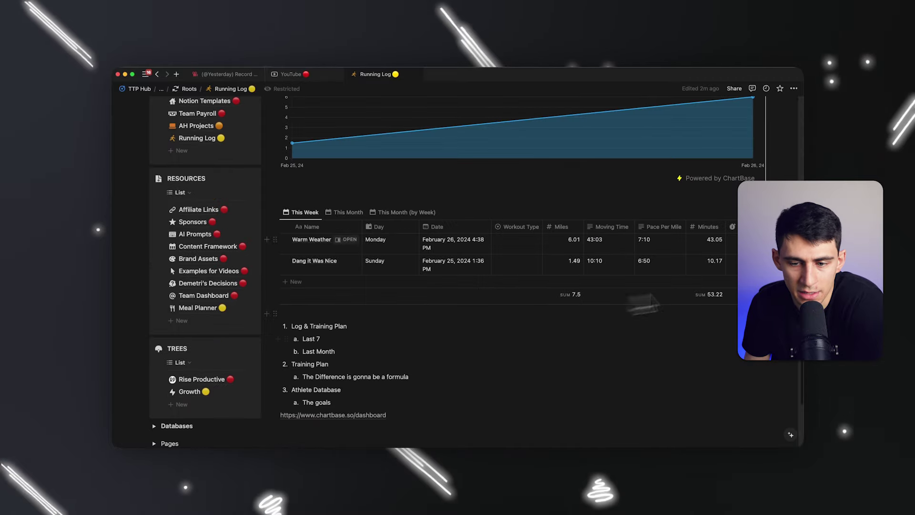
pyautogui.scroll(6, 537, 251)
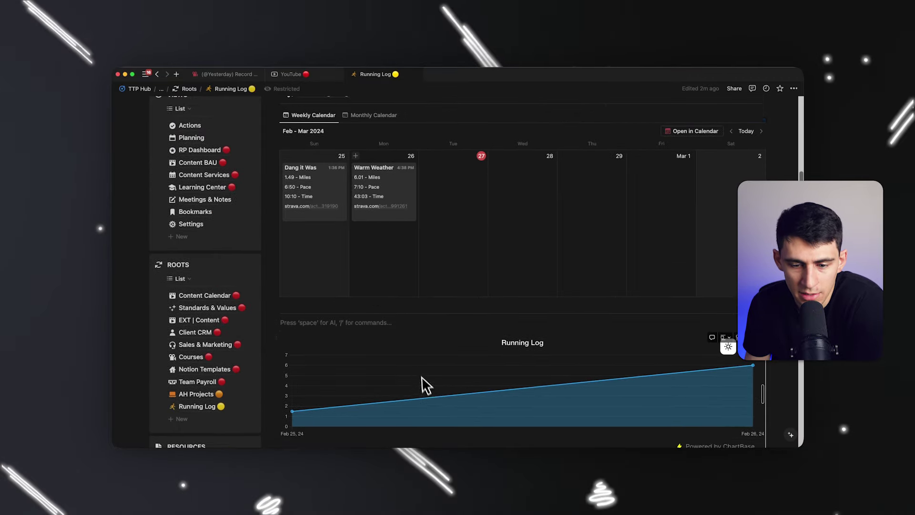
pyautogui.scroll(-2, 540, 384)
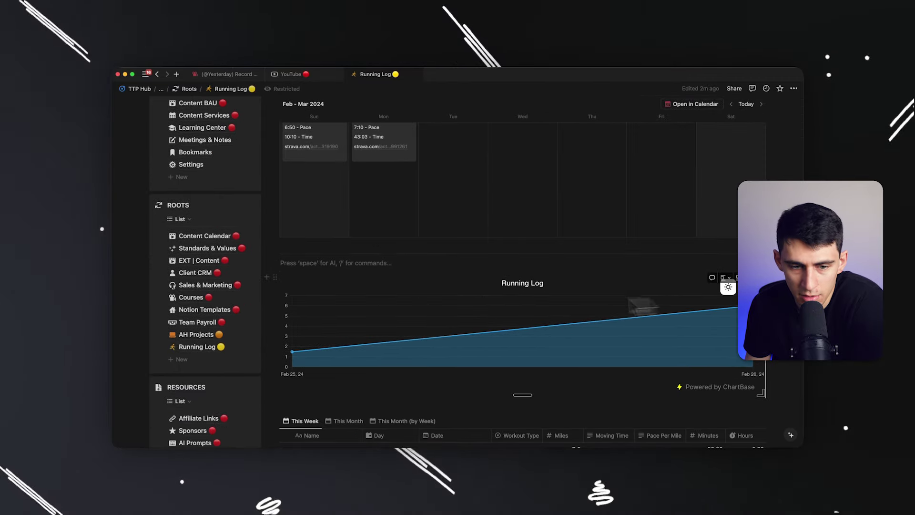
pyautogui.scroll(3, 550, 374)
pyautogui.scroll(-5, 412, 340)
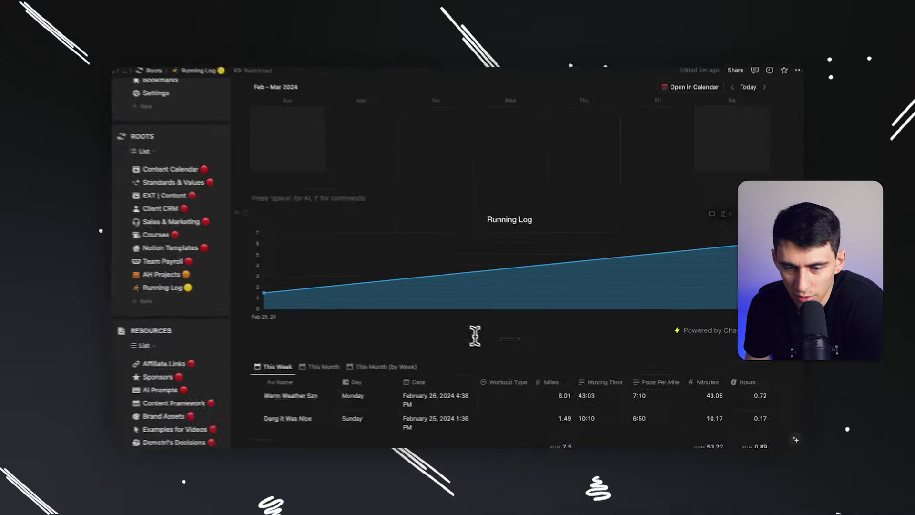
pyautogui.scroll(6, 619, 312)
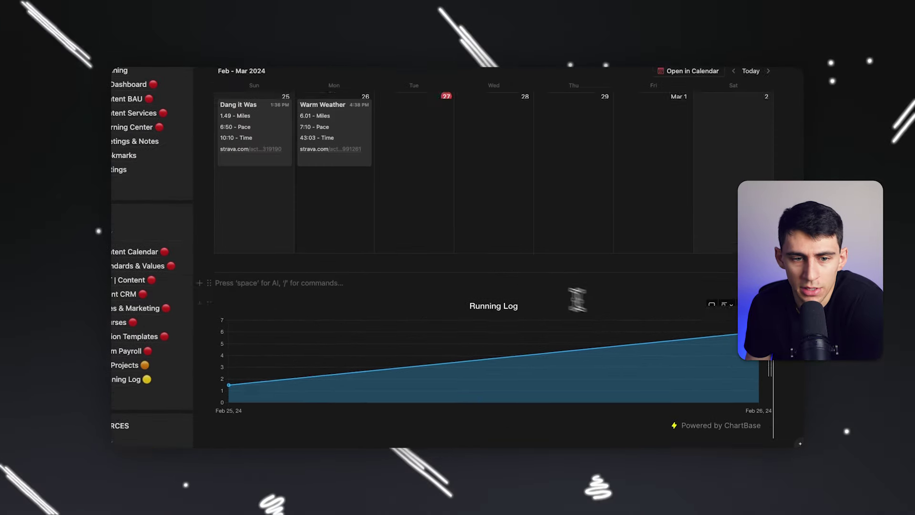
pyautogui.scroll(-3, 538, 291)
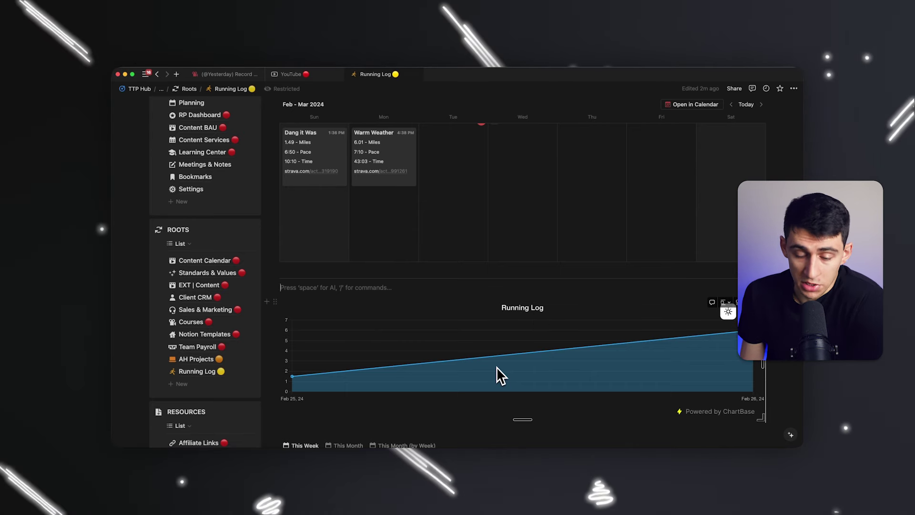
pyautogui.scroll(-1, 501, 364)
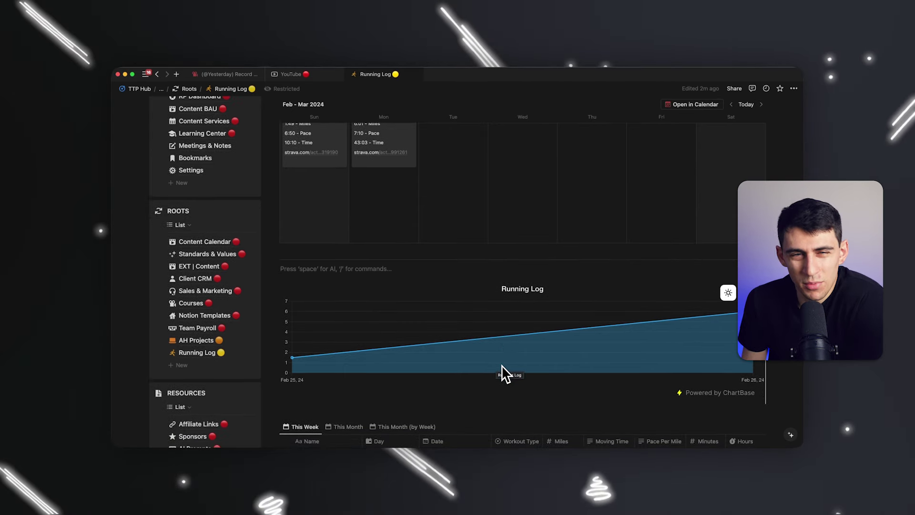
# - Switch to Microsoft Edge, open notion2charts.com in a new tab, and compare the plans on its pricing page
pyautogui.moveTo(371, 441)
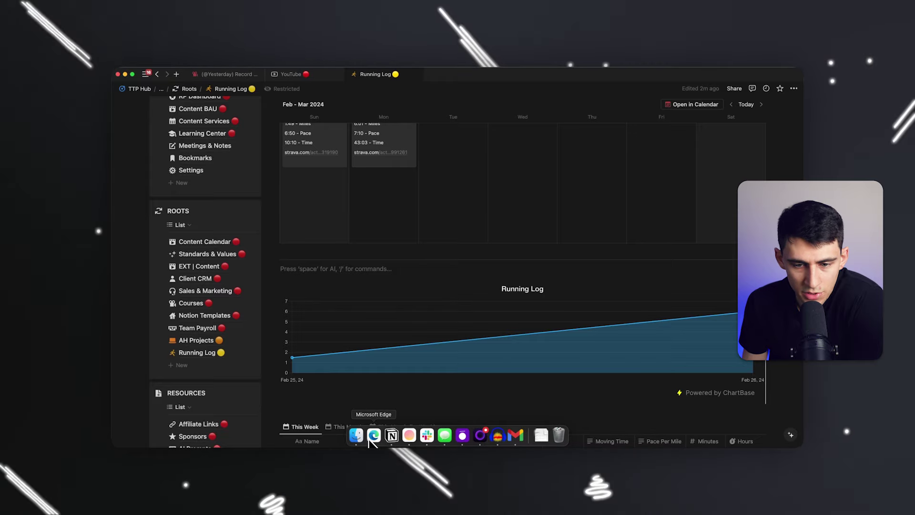
pyautogui.click(373, 436)
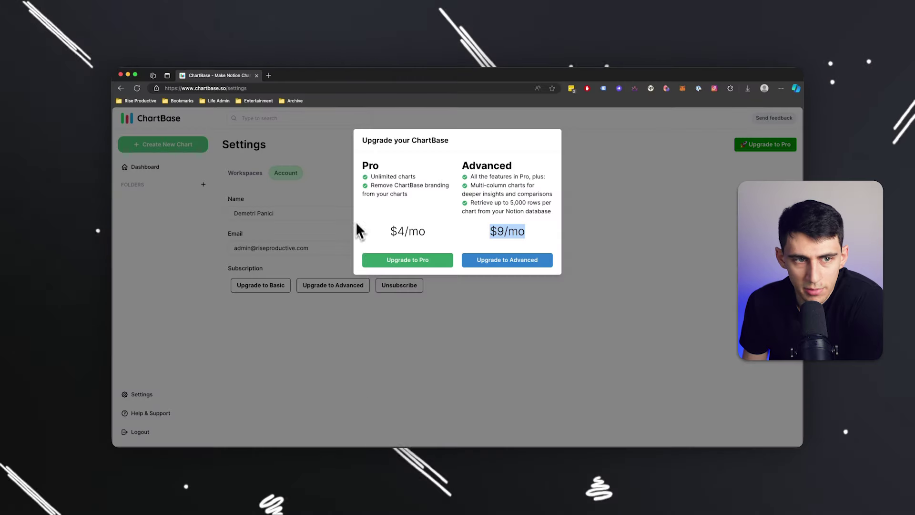
pyautogui.click(268, 75)
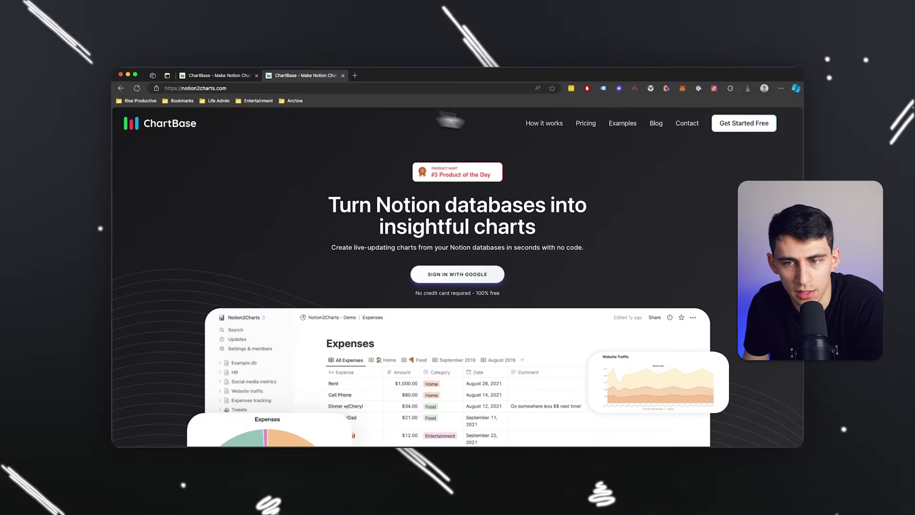
pyautogui.click(584, 125)
pyautogui.scroll(-5, 415, 276)
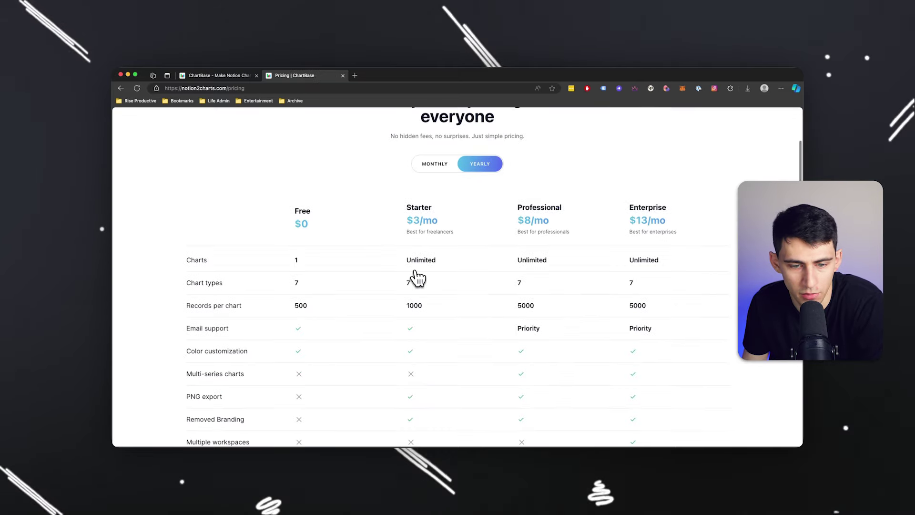
pyautogui.scroll(1, 429, 297)
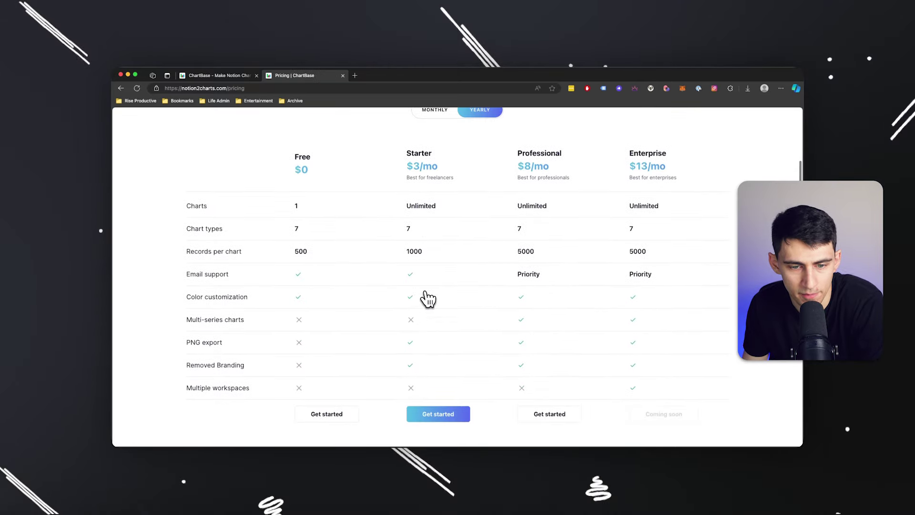